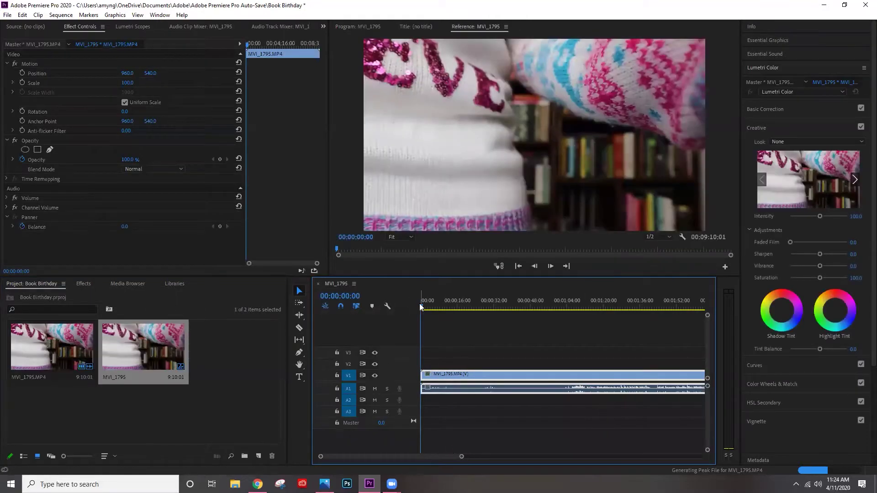
Step: Cut the MVI_1795 clip at 00:01:06:05 and delete the footage before the cut
drag(421, 307, 565, 307)
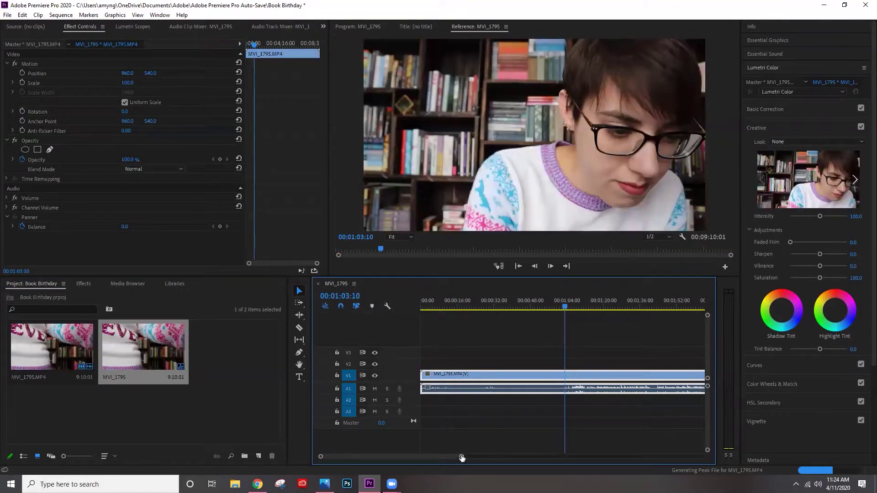
drag(461, 457, 429, 461)
drag(565, 306, 582, 306)
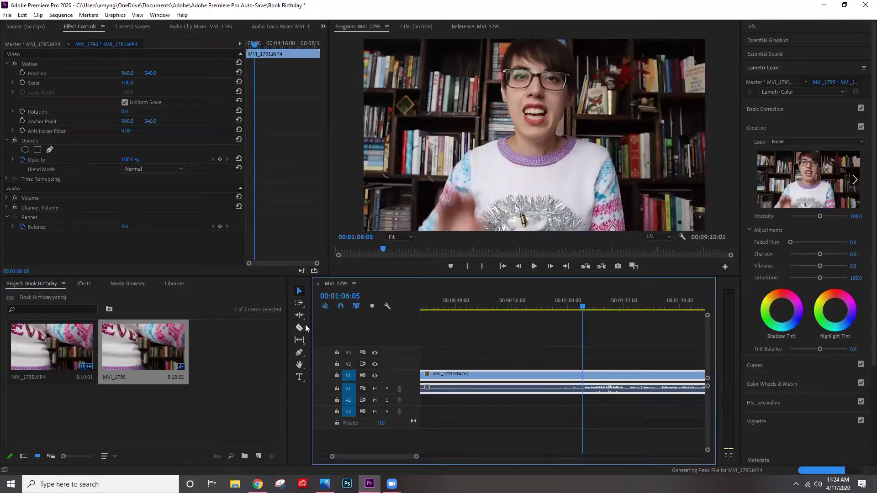
click(300, 328)
click(583, 377)
click(299, 291)
click(548, 375)
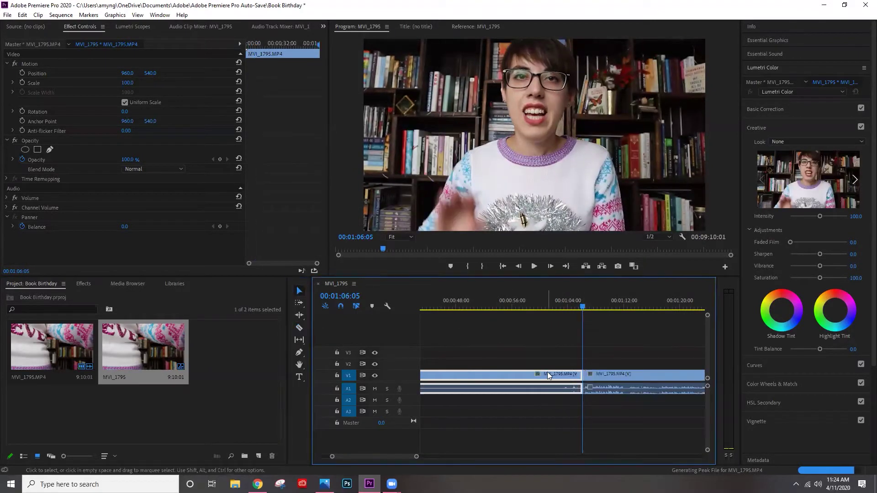
key(Delete)
Step: Move all the remaining MVI_1795 footage back to the very start of the timeline
drag(416, 456, 488, 456)
click(298, 303)
drag(545, 379, 434, 380)
Step: Play the sequence from the beginning and split the clip at 00:00:01:21
key(Home)
key(space)
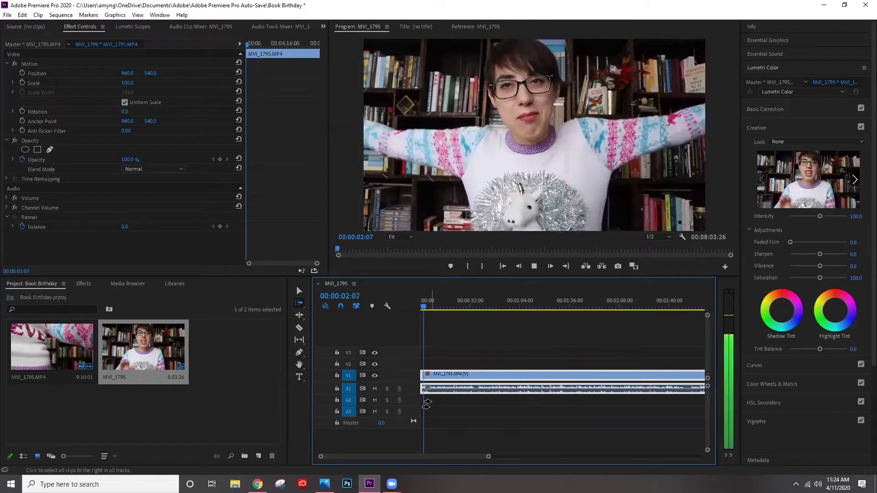
drag(489, 457, 391, 457)
drag(467, 307, 439, 315)
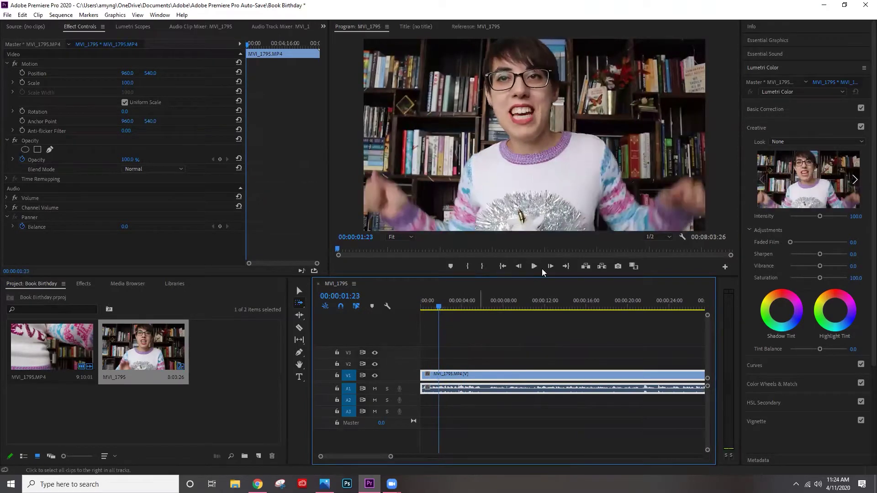
click(519, 266)
click(518, 266)
click(298, 328)
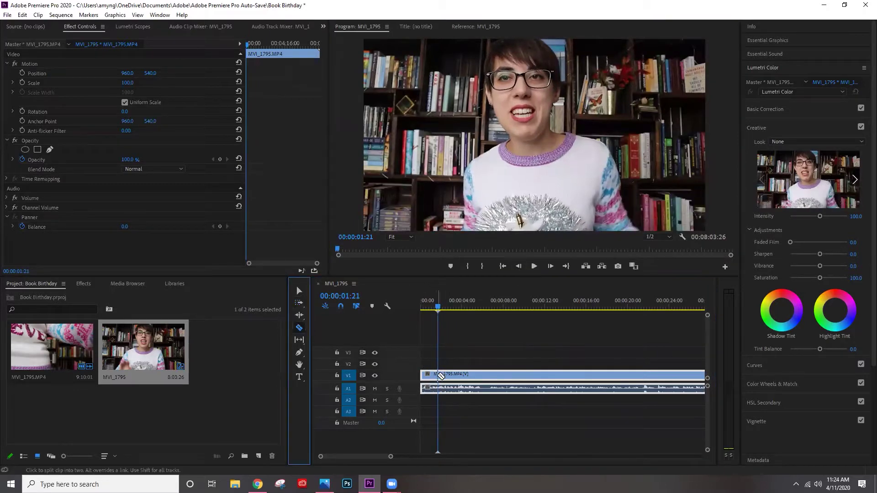
click(437, 375)
Step: Play on through the arm-raising gesture and split the clip again at 00:00:04:02
key(space)
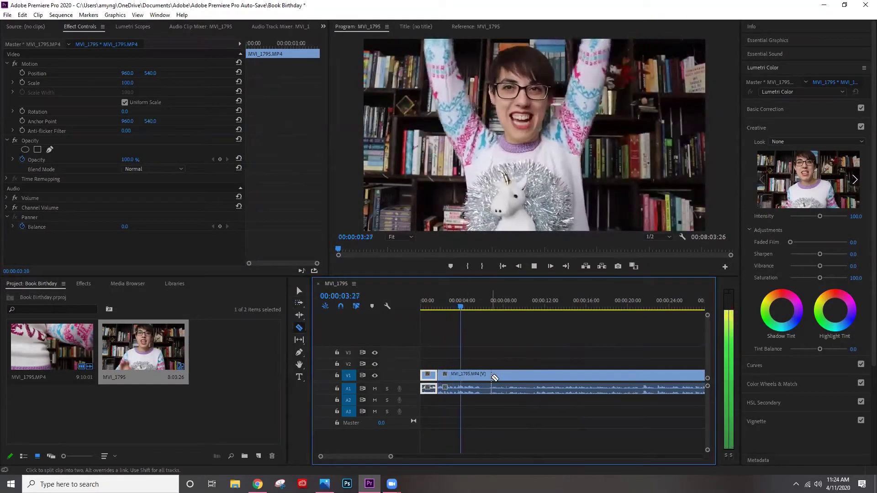
drag(476, 307, 460, 307)
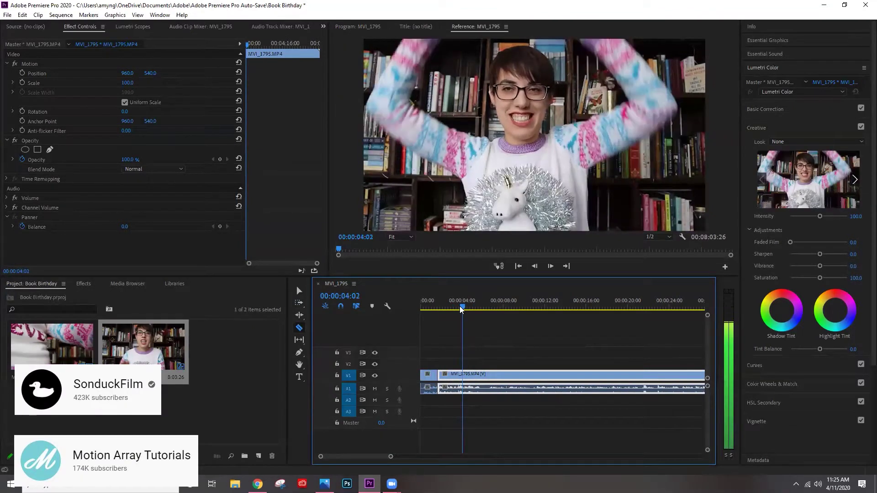
click(463, 374)
Step: Raise the short middle segment's video to track V2 and set its scale to 85
click(299, 291)
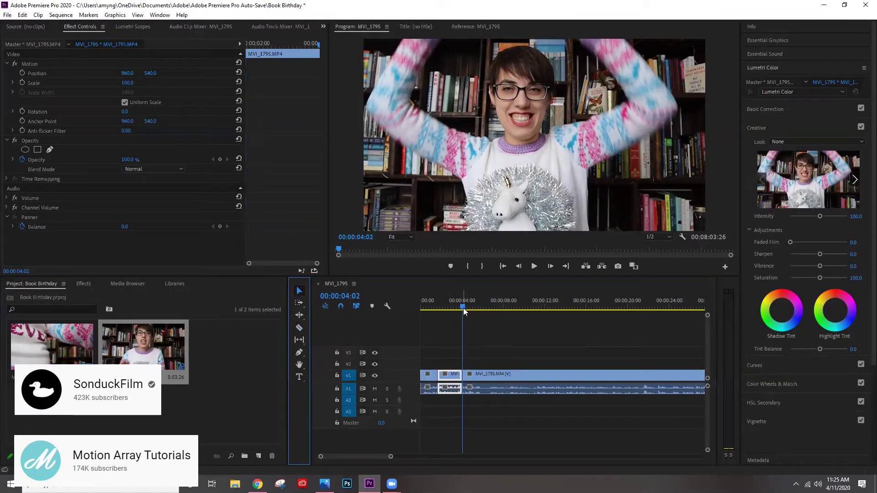
drag(463, 308, 456, 308)
drag(451, 378, 450, 364)
click(130, 82)
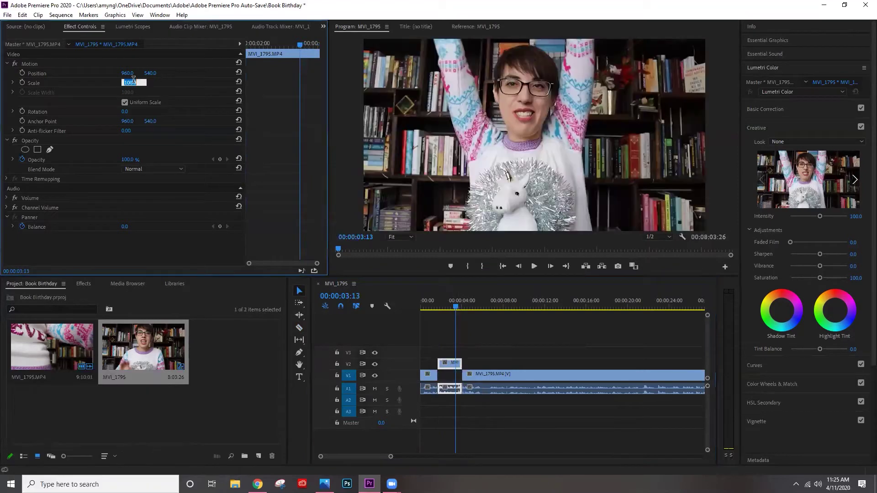
text(85)
click(488, 337)
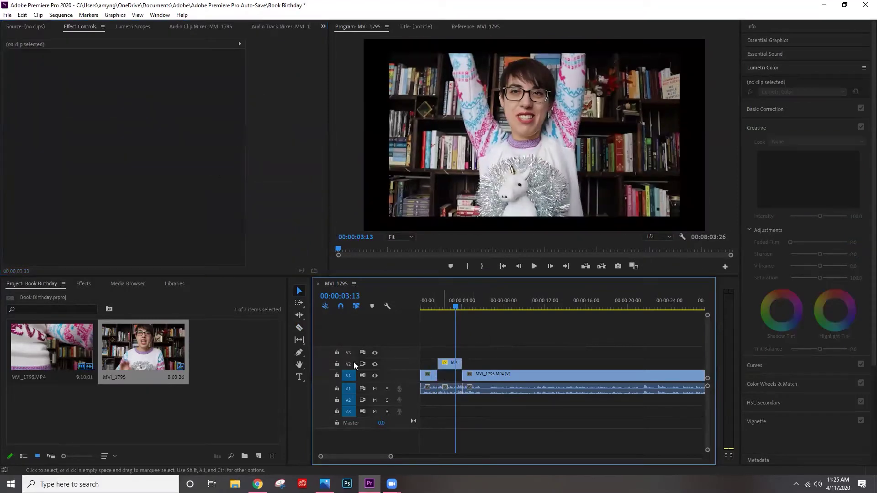
Step: Draw a rectangle shape over nearly the whole video frame
drag(299, 353, 334, 358)
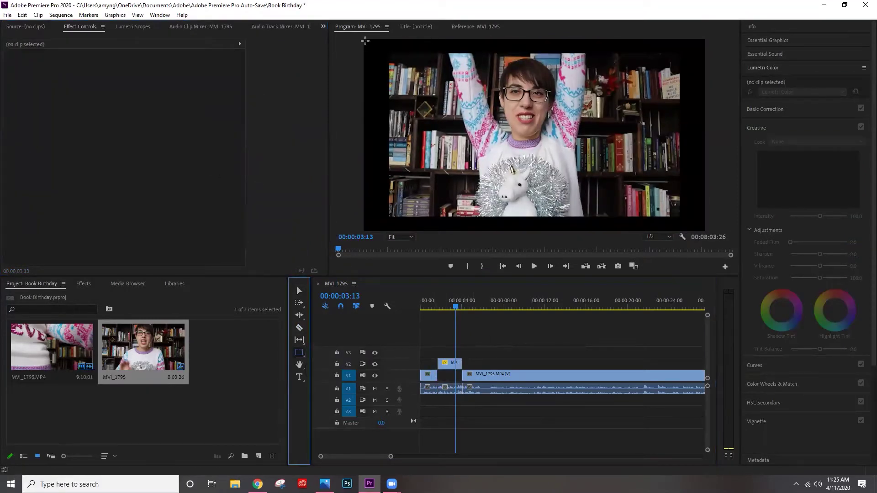
mouse_move(364, 41)
mouse_down()
mouse_move(641, 188)
mouse_move(691, 225)
mouse_up()
click(299, 291)
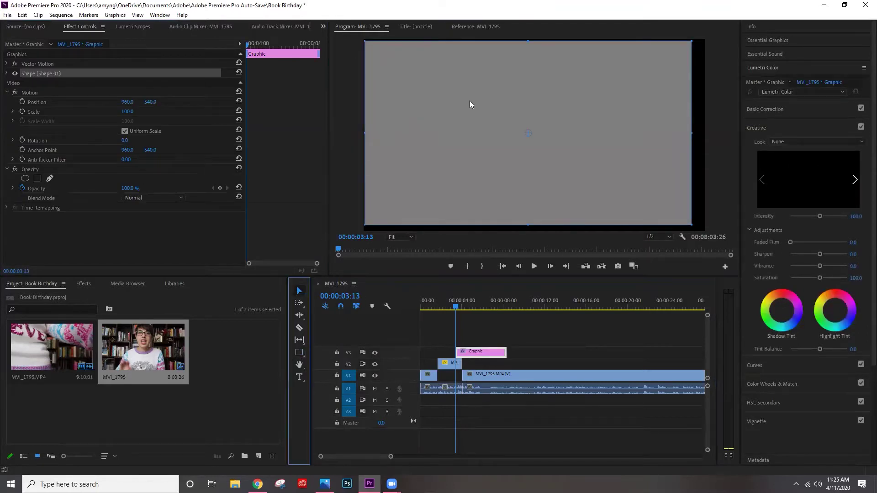
Step: Shift the rectangle down to expose the sweater and fill it with the pink B5246C sampled from the picture
drag(505, 113, 492, 230)
click(768, 40)
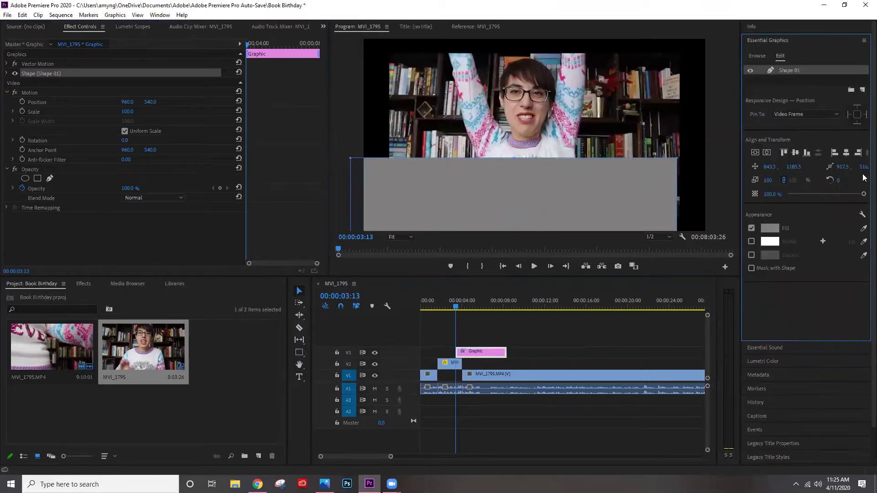
click(769, 228)
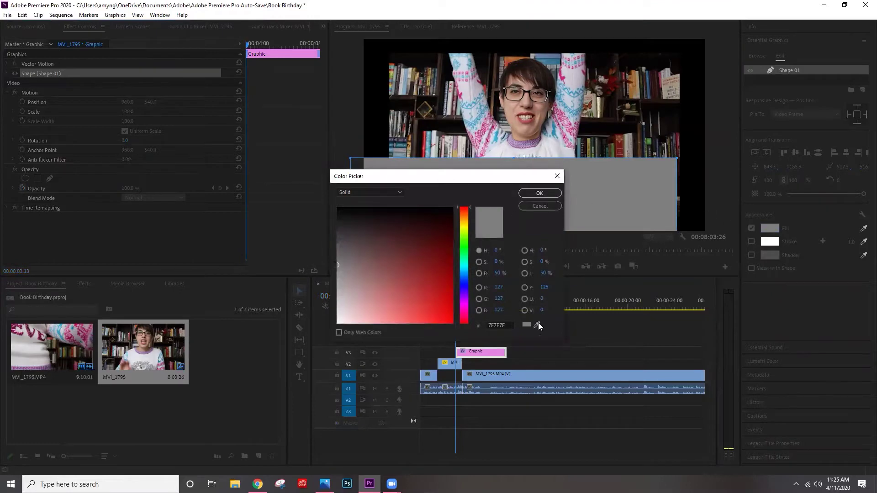
click(486, 126)
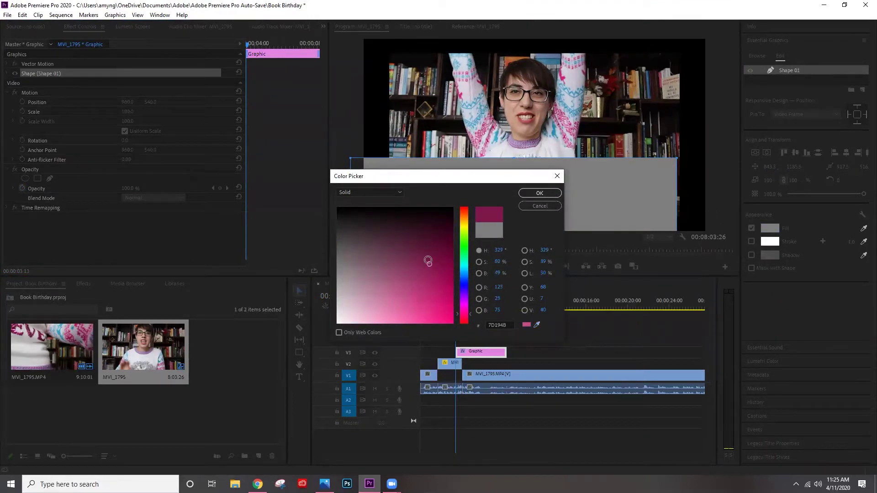
click(550, 197)
Step: Place the graphic on V1 beneath the scaled segment and reposition and enlarge the rectangle to fill the frame as a border
drag(482, 353, 449, 376)
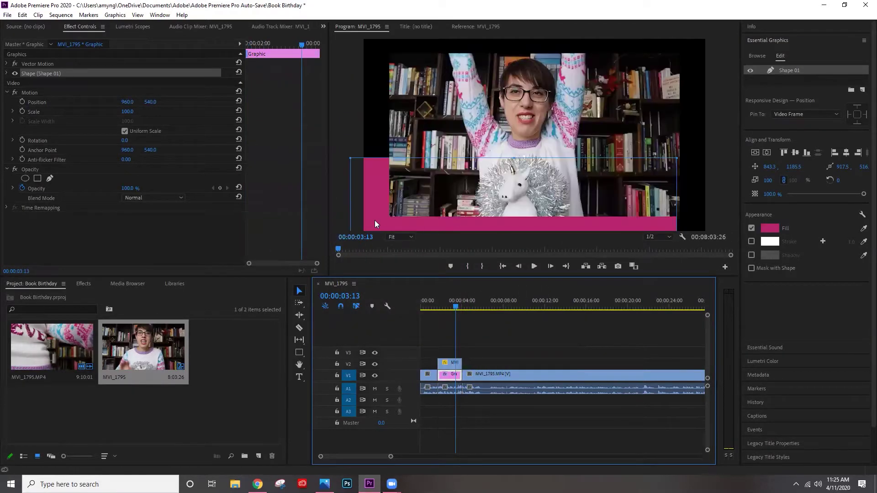
drag(375, 223, 388, 95)
drag(688, 222, 706, 234)
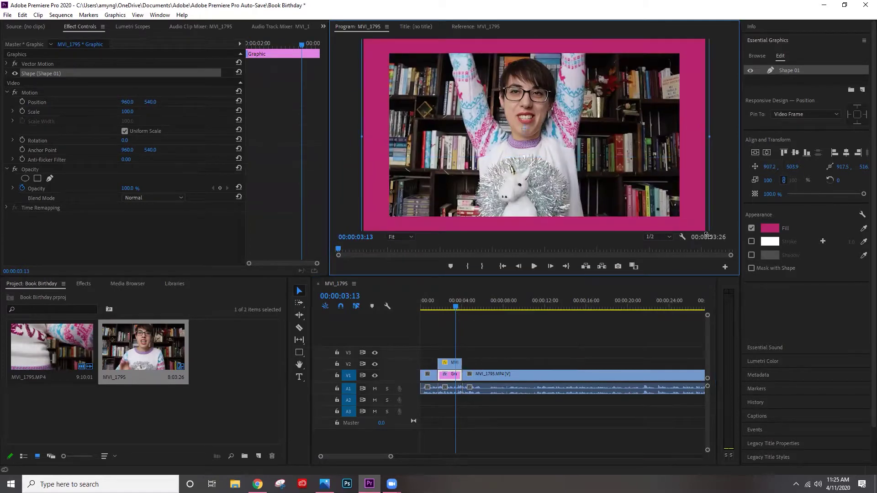
Step: Play on past the bordered segment and park the playhead at 00:00:15:15
key(space)
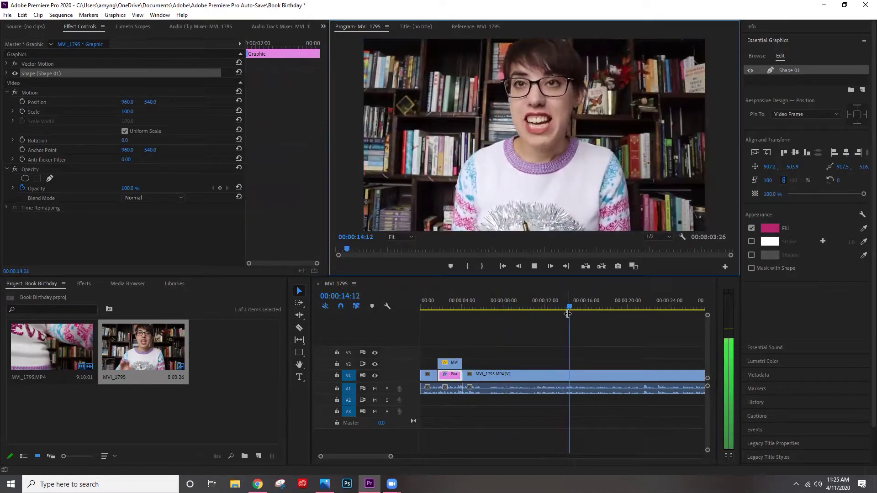
click(582, 304)
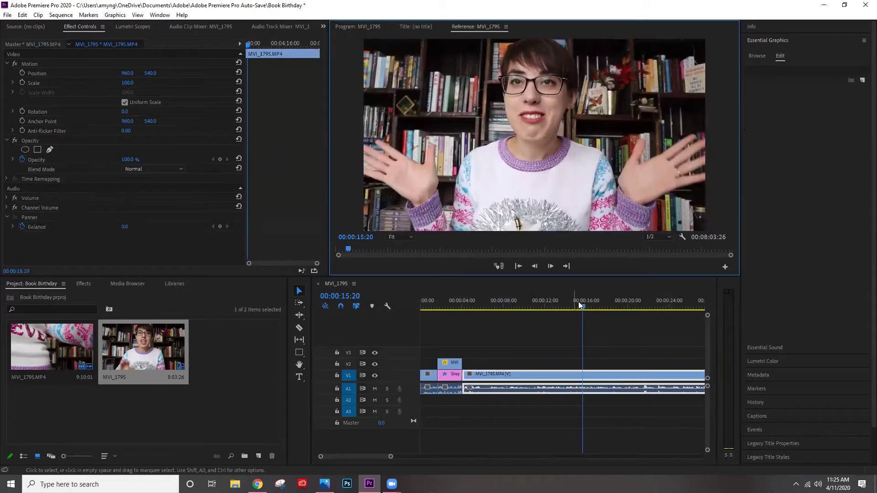
click(535, 267)
Step: Import the Melted Books channel image from the BookTubers folder under Pictures > BookTube
click(8, 15)
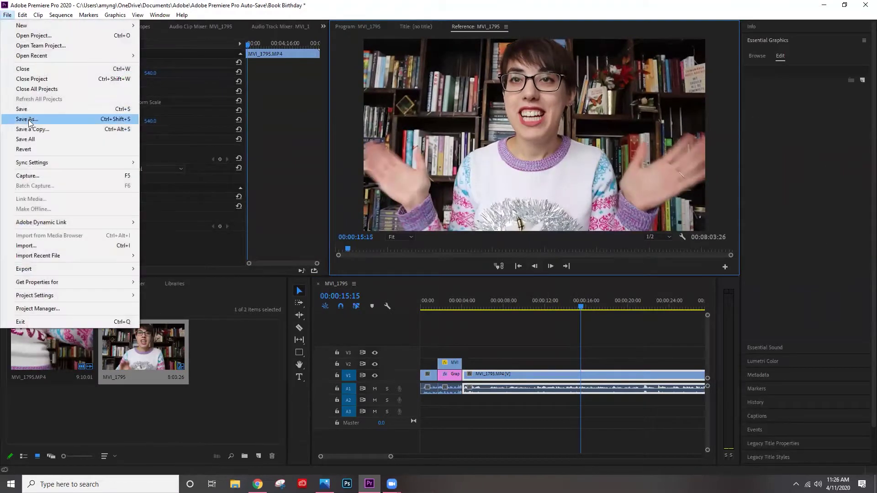
click(27, 243)
scroll(38, 82, up, 2)
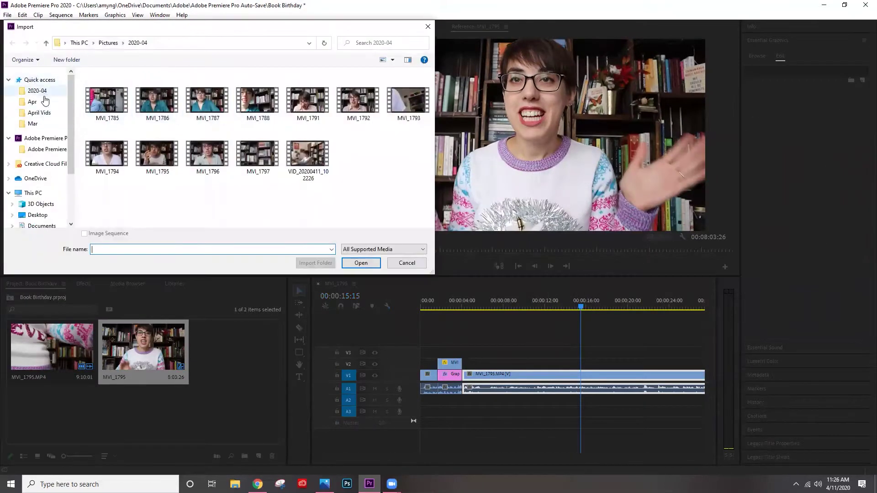
click(45, 92)
click(45, 102)
click(138, 43)
double_click(310, 105)
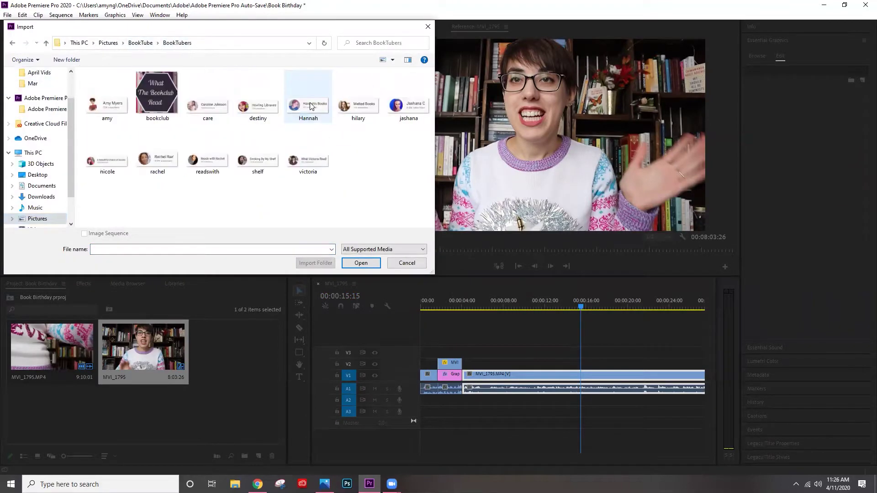
double_click(358, 105)
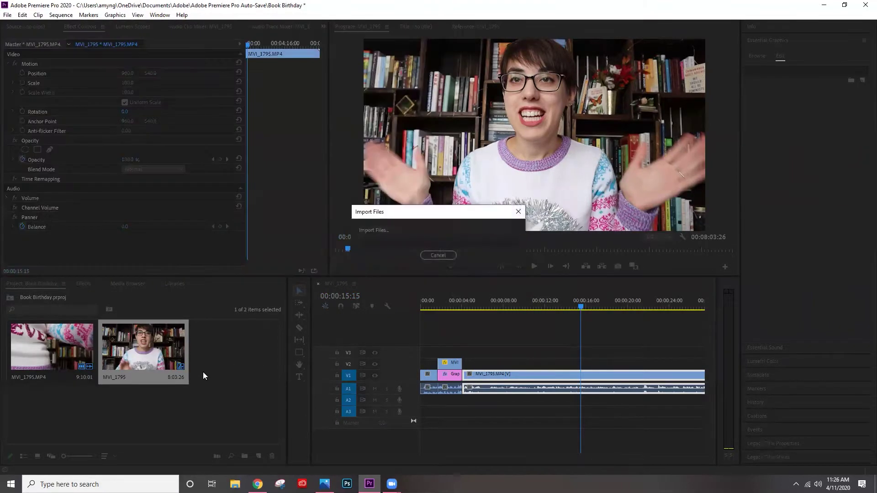
Step: Place the Melted Books image on V2 at 00:00:15:15, adjust its scale and position, and play the result
drag(215, 346, 594, 364)
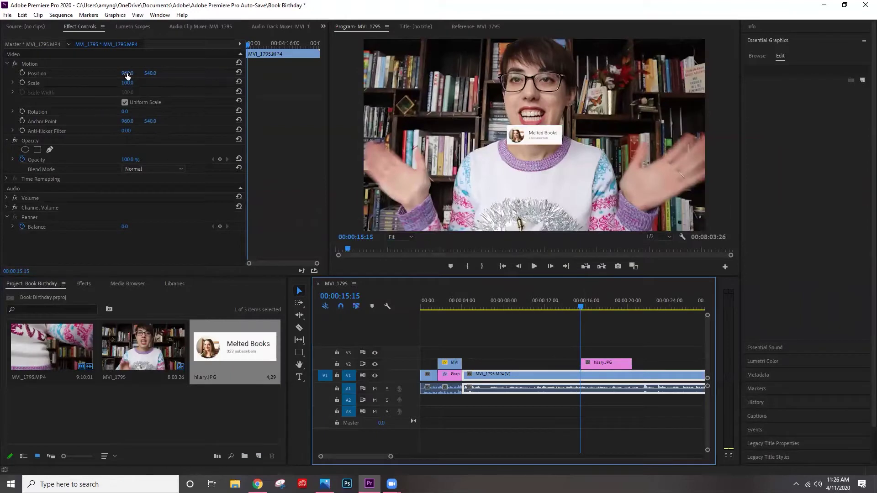
click(628, 362)
drag(127, 83, 80, 78)
drag(167, 72, 206, 266)
key(space)
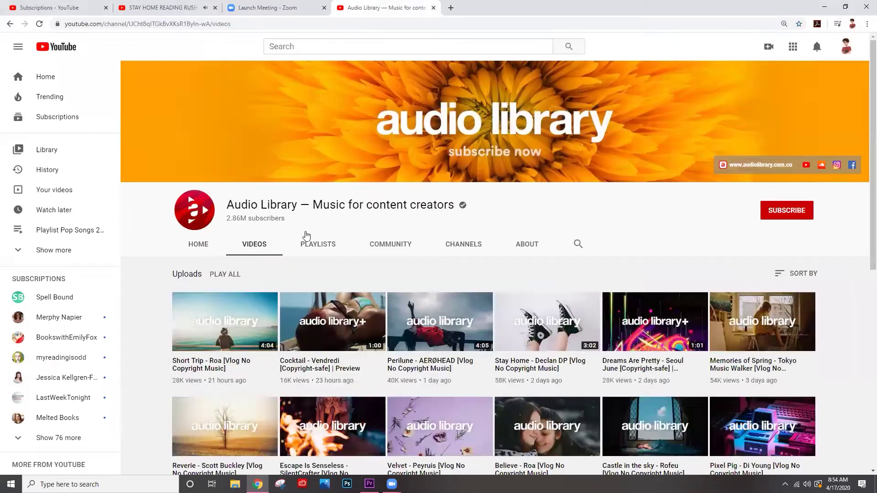
Step: On YouTube, browse the Audio Library channel's videos and playlists and open the track "Stay Home - Declan DP"
scroll(318, 247, down, 3)
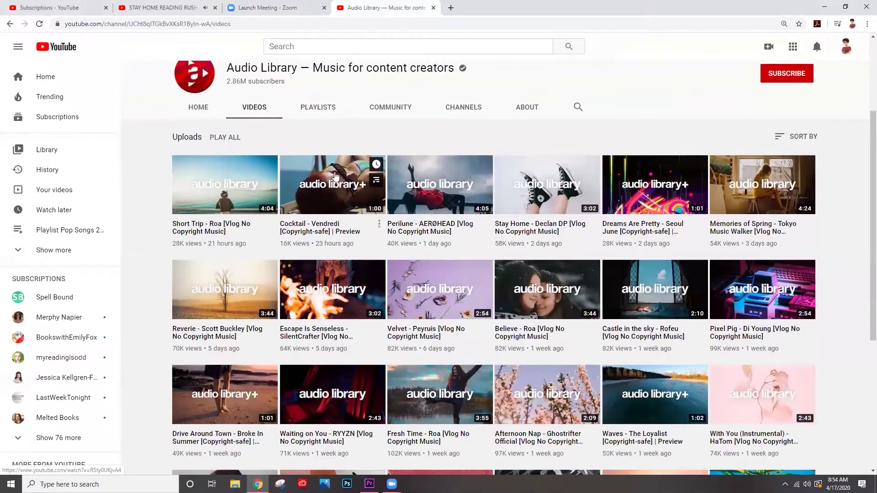
click(324, 106)
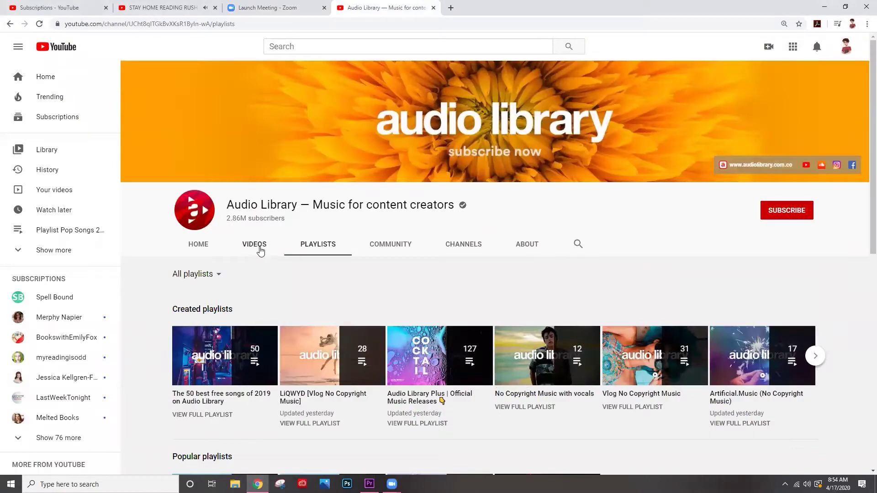
click(260, 248)
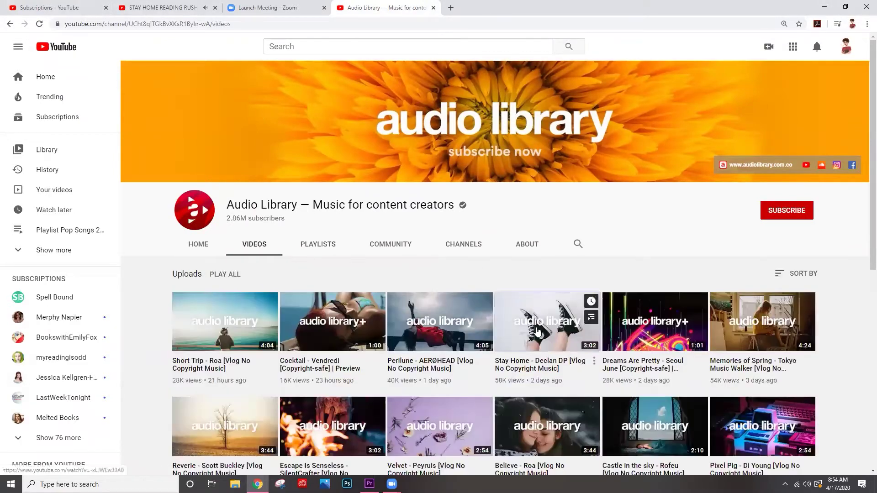
click(592, 331)
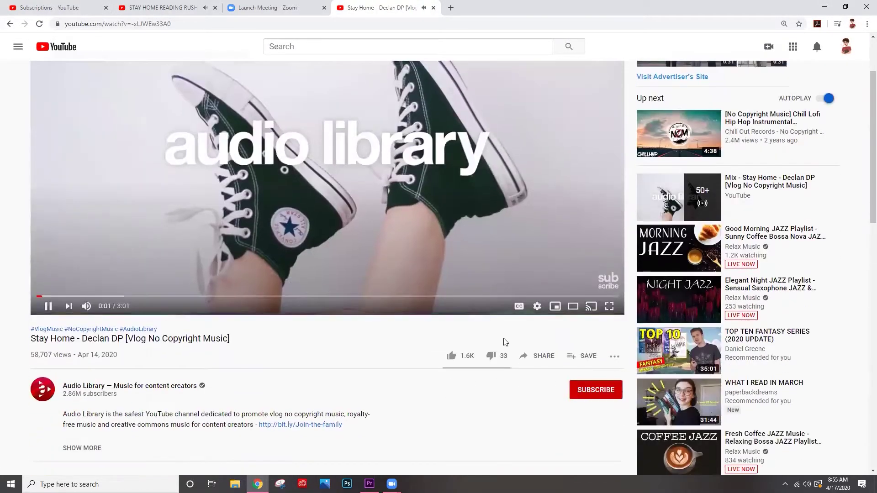
Step: Expand the track's description, review its credit requirements, and open the free download link
scroll(503, 342, down, 4)
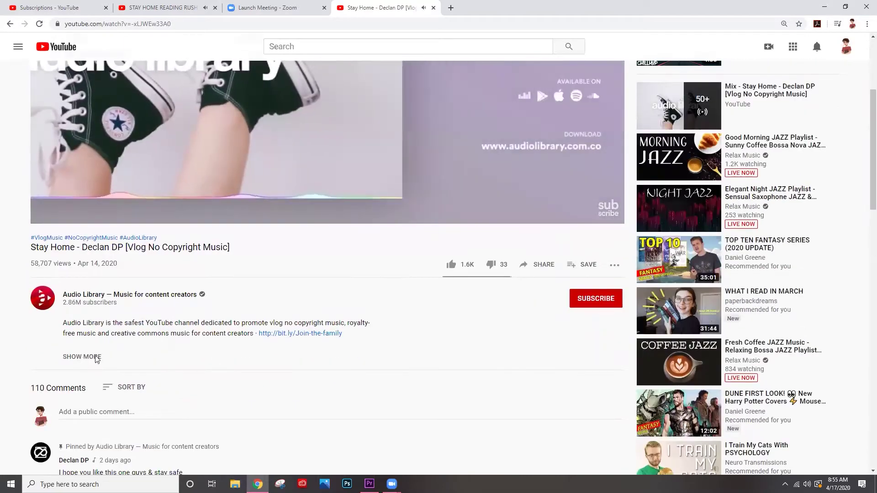
click(89, 358)
scroll(271, 320, down, 3)
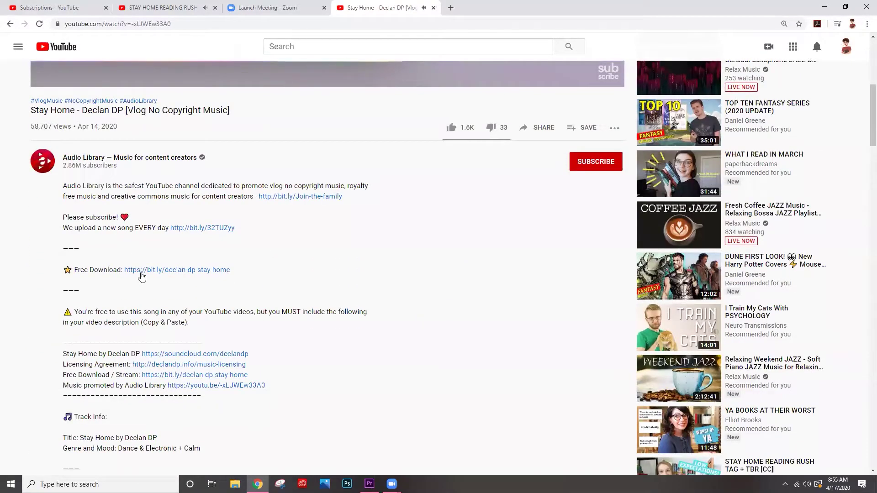
scroll(132, 343, down, 3)
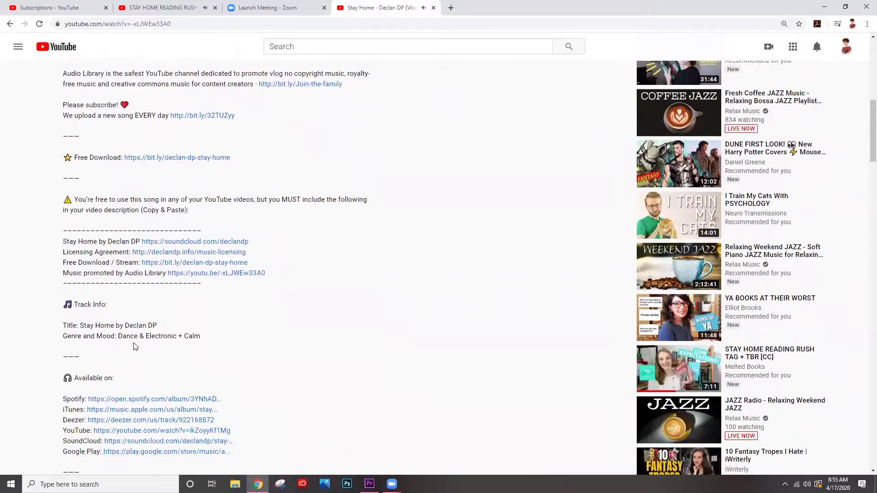
scroll(135, 347, down, 2)
scroll(180, 188, up, 2)
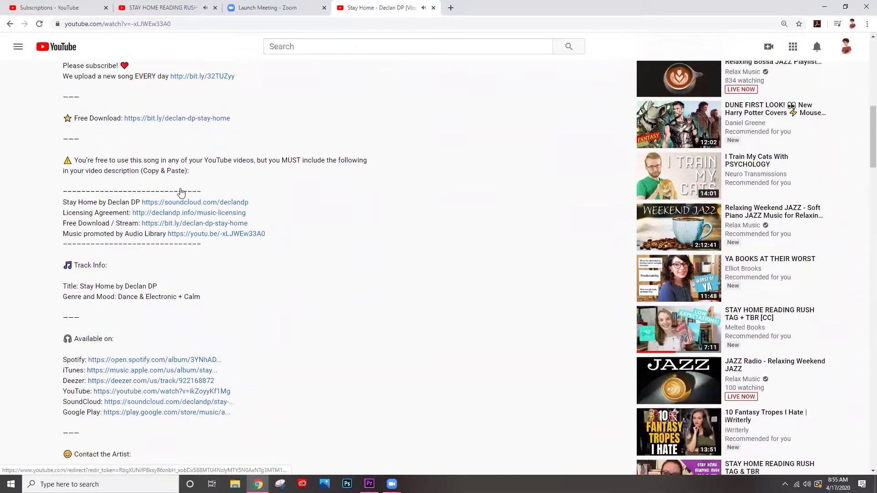
click(180, 182)
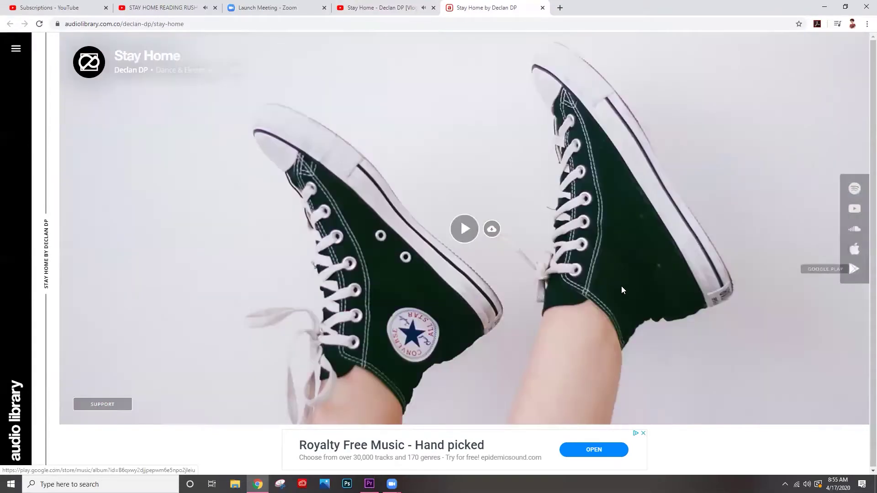
Step: Download the Stay Home track from the Audio Library site, unlocking the download by connecting with Spotify
click(492, 229)
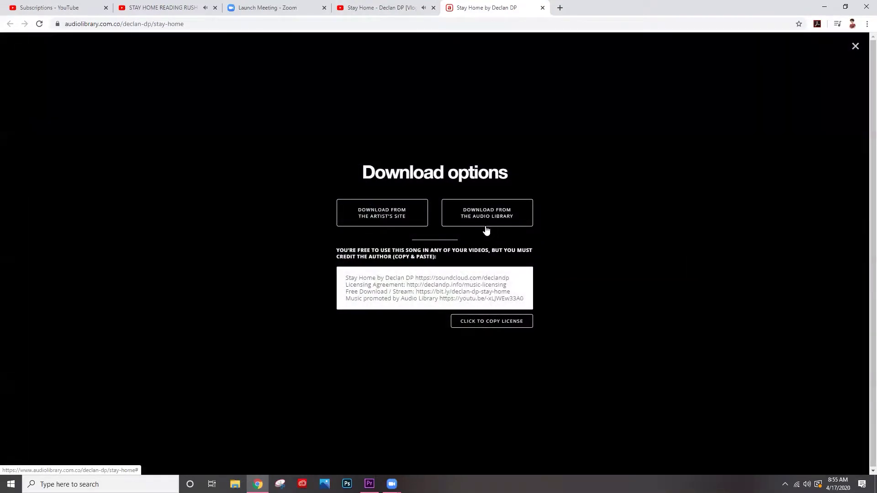
click(483, 213)
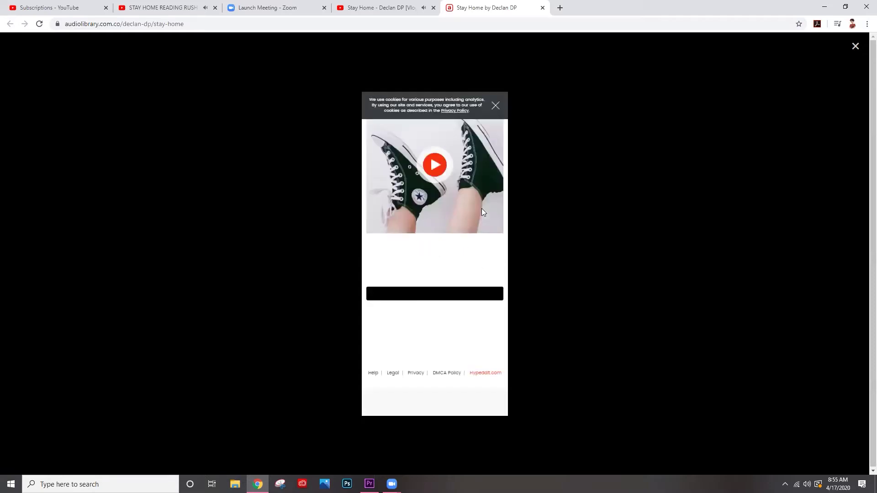
click(431, 295)
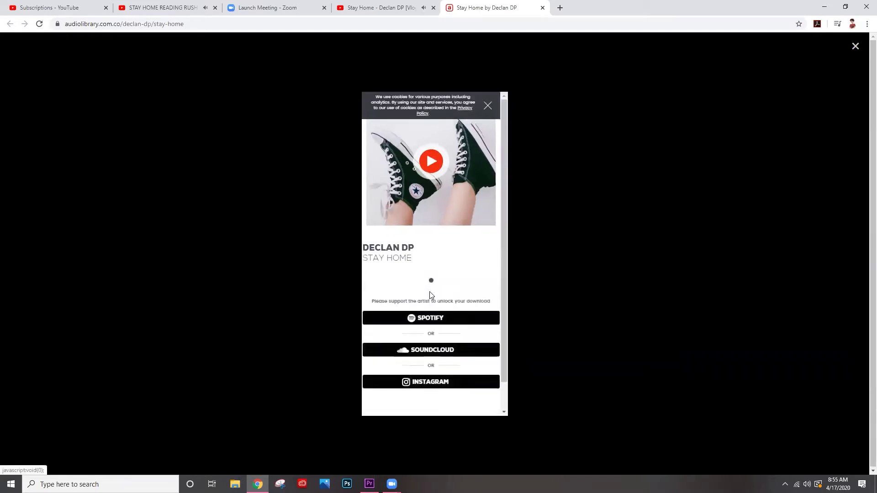
click(433, 323)
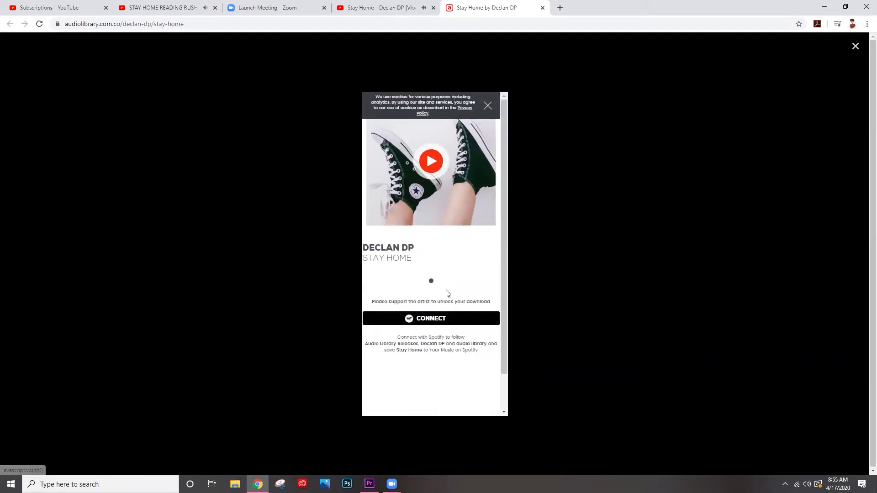
click(437, 320)
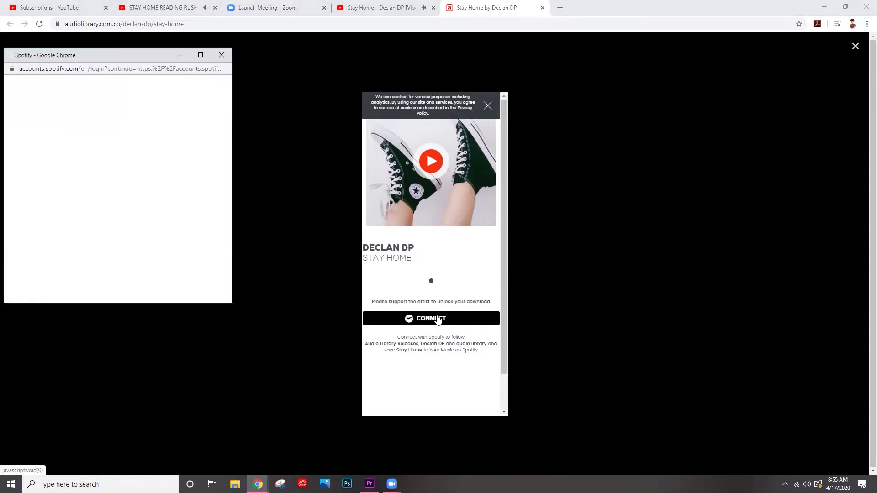
click(127, 147)
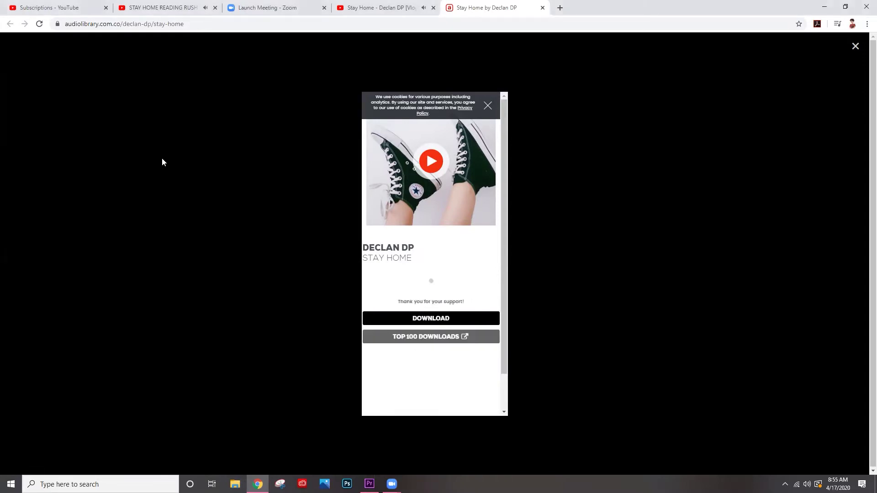
click(429, 321)
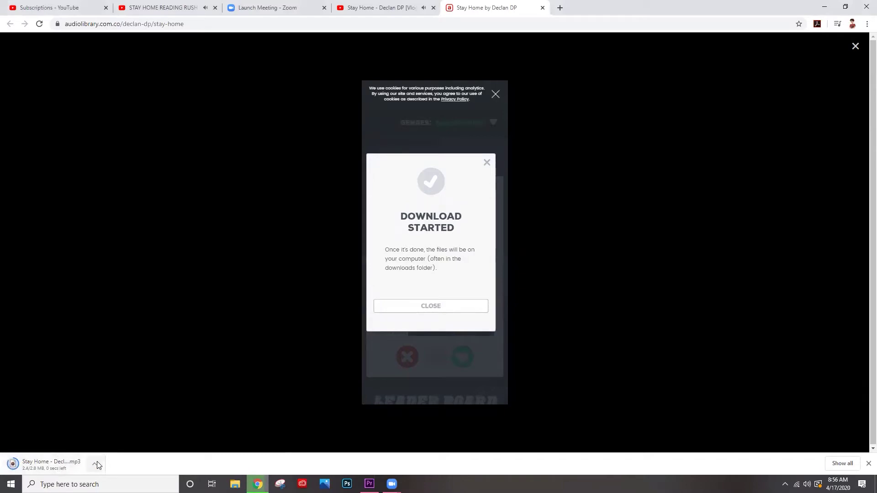
Step: Show the downloaded Stay Home MP3 in its folder, move it to the April folder, and open that folder
click(97, 461)
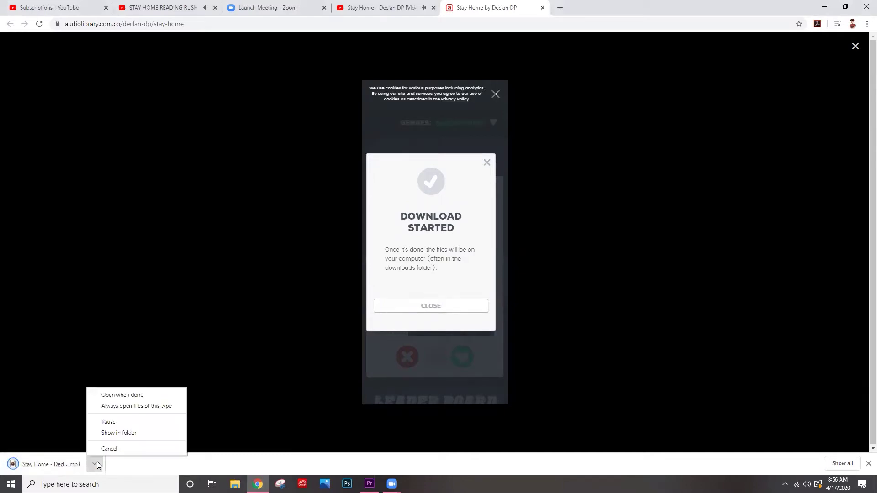
click(125, 433)
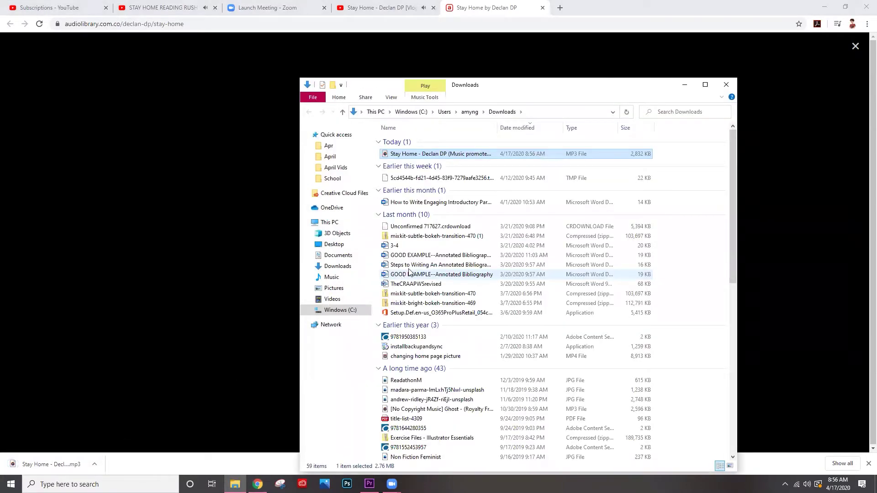
drag(406, 155, 332, 160)
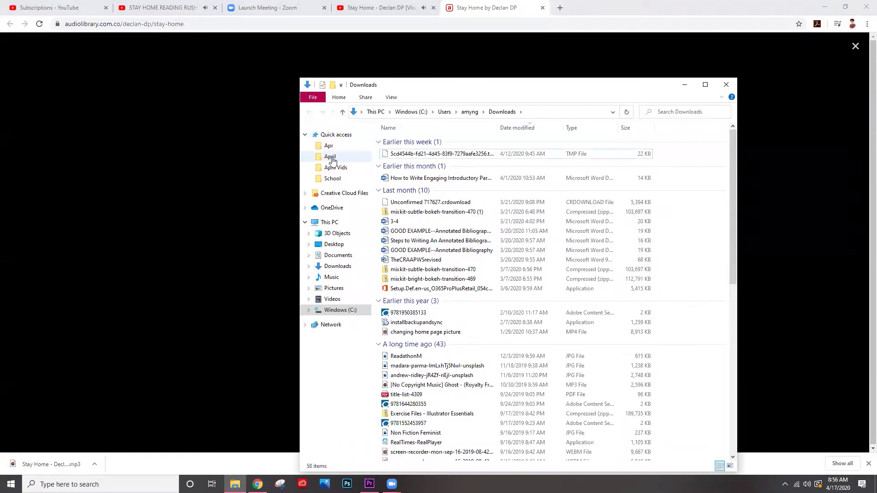
click(332, 159)
Step: Move the Stay Home MP3 from April into the music folder under BookTube > Material and open that folder
click(453, 270)
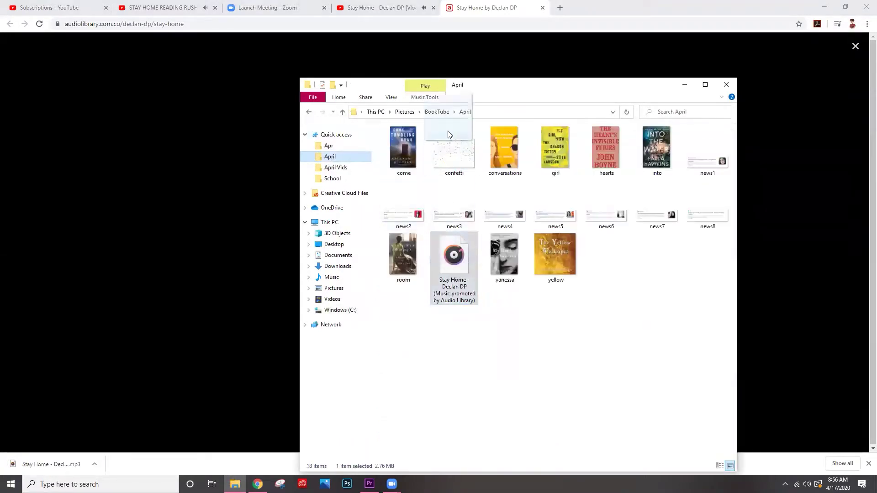
click(441, 112)
drag(505, 206, 719, 142)
double_click(708, 151)
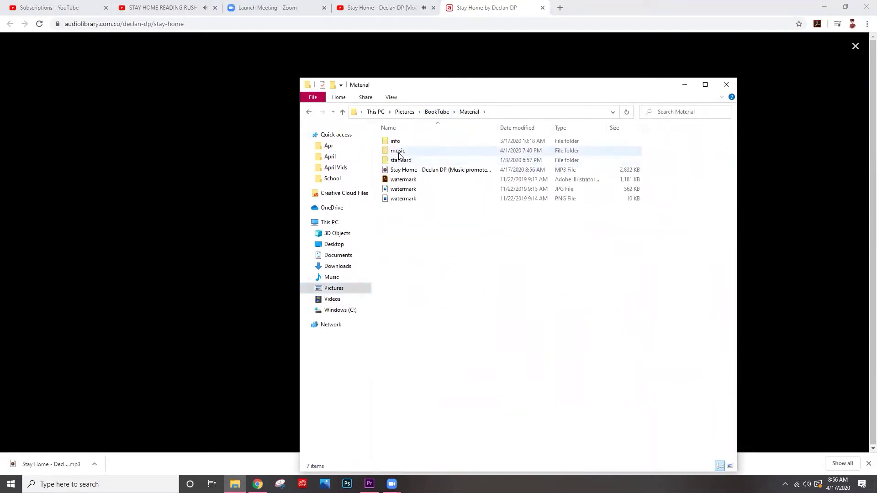
click(415, 171)
drag(414, 171, 398, 154)
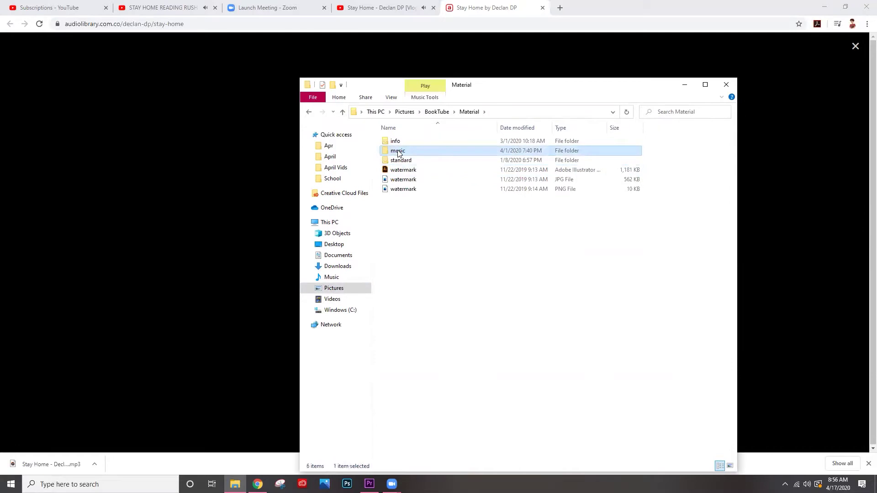
double_click(398, 153)
Step: Rename the Stay Home MP3 in the music folder and close the folder window
right_click(414, 171)
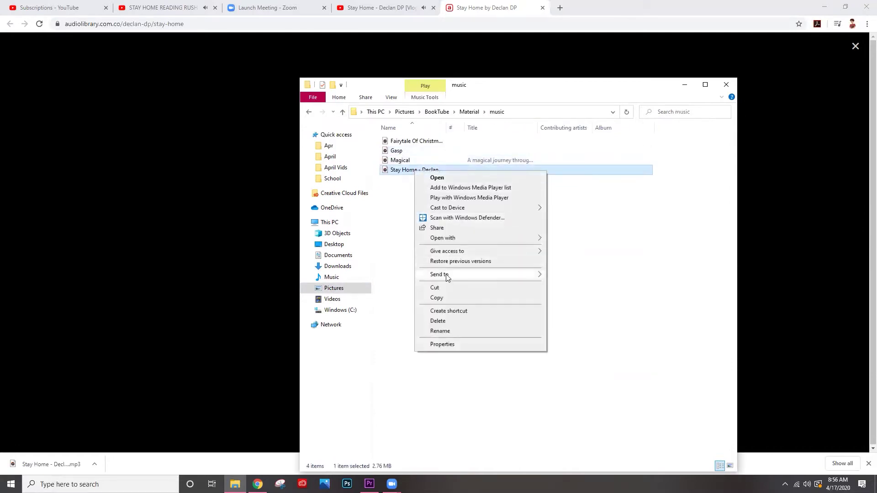
click(447, 331)
text(Stay Home)
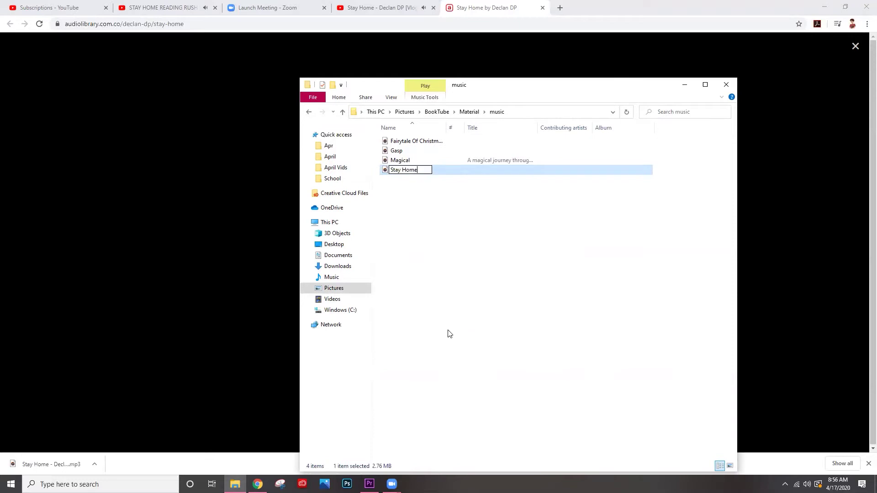
key(Return)
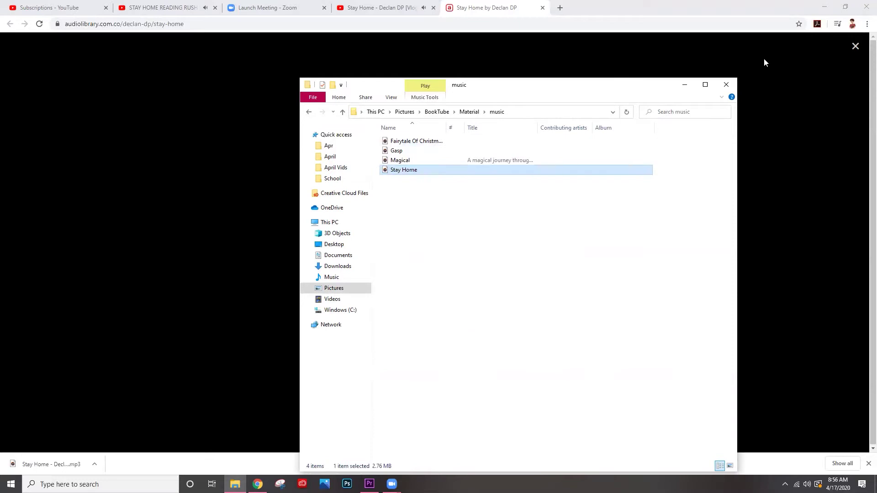
click(726, 85)
Step: Open YouTube in a new tab and go through the channel page to YouTube Studio
click(560, 7)
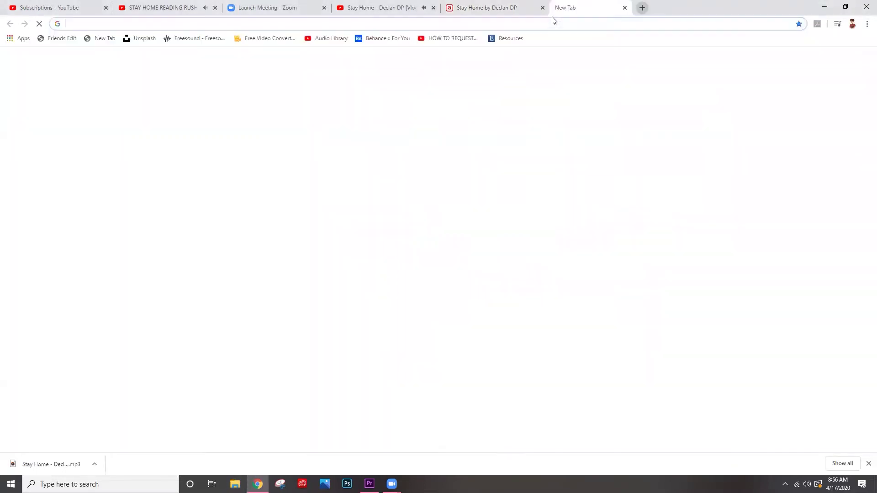
click(393, 289)
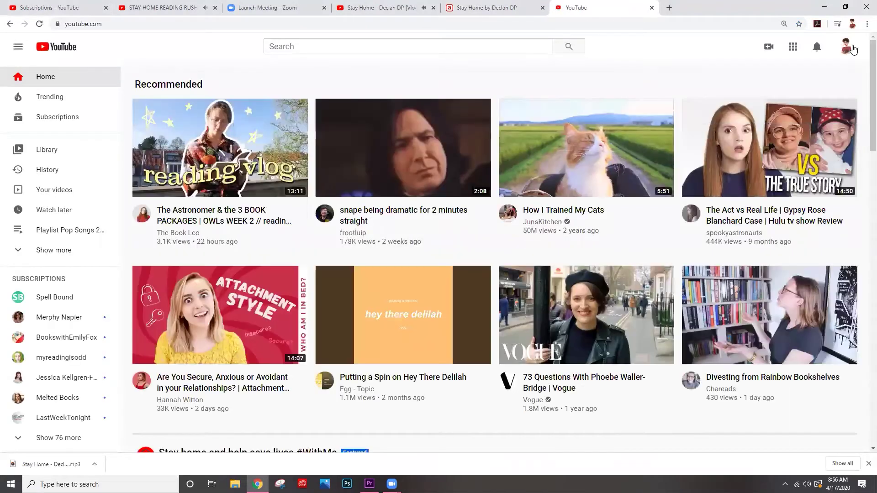
click(850, 46)
click(776, 127)
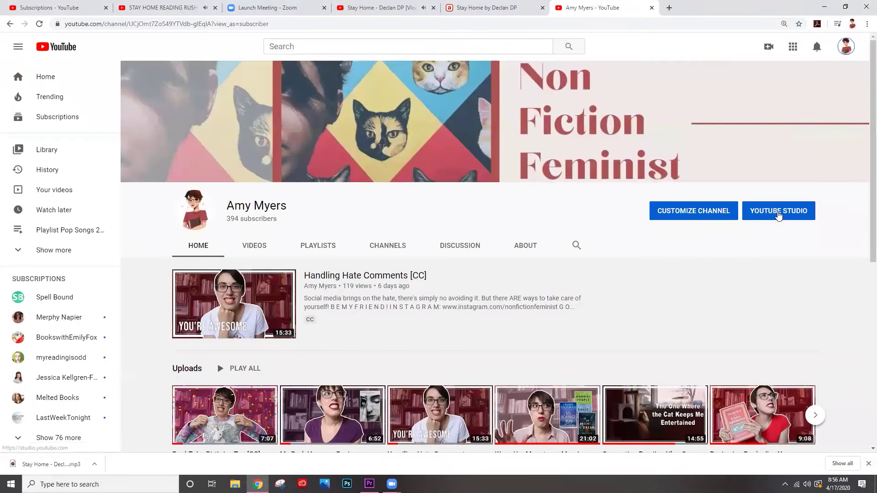
click(779, 211)
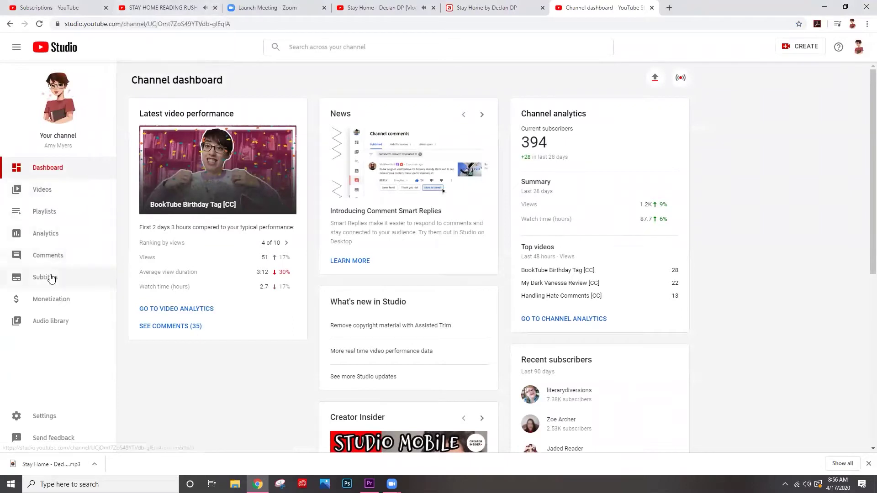
Step: Open the channel's Upload defaults in the Studio settings and bring the default description into view
click(46, 419)
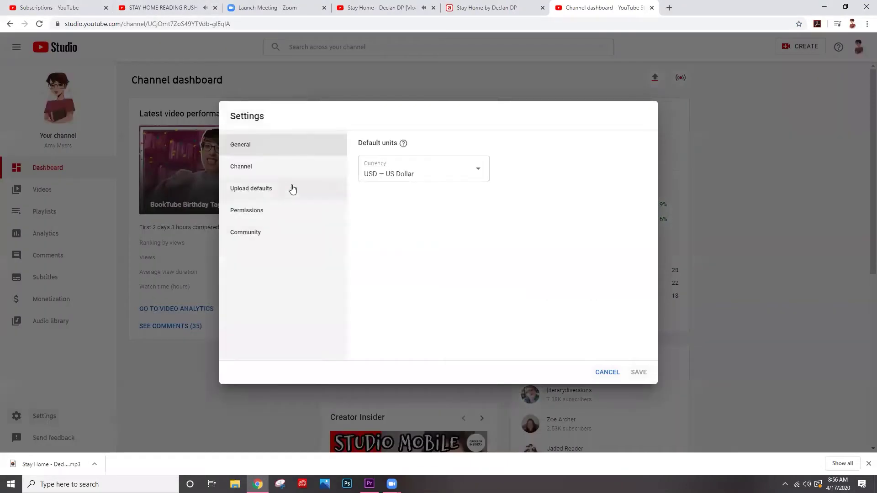
click(250, 173)
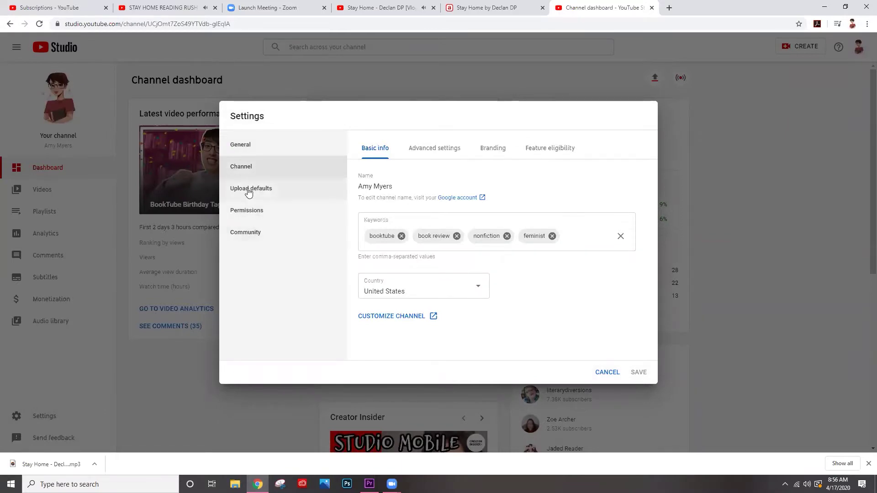
click(263, 189)
scroll(428, 204, down, 1)
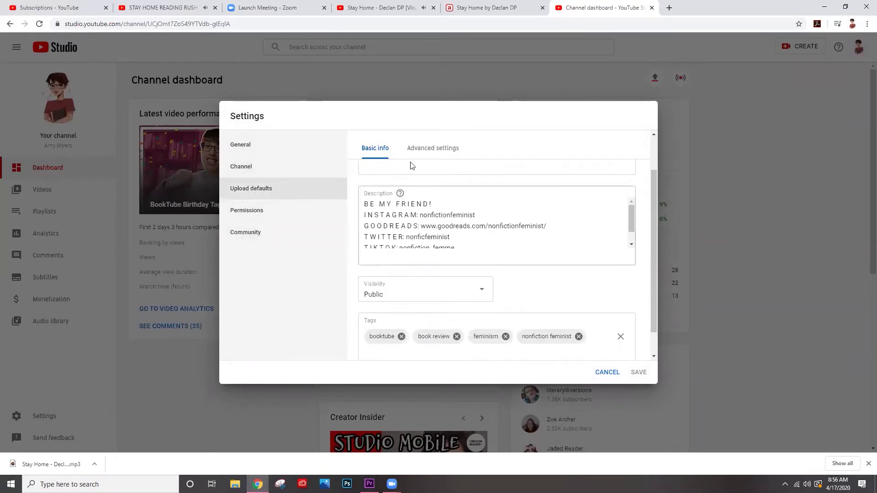
Step: Return to the Stay Home video's description, look through its usage rules, and copy the four-line music credit
click(379, 7)
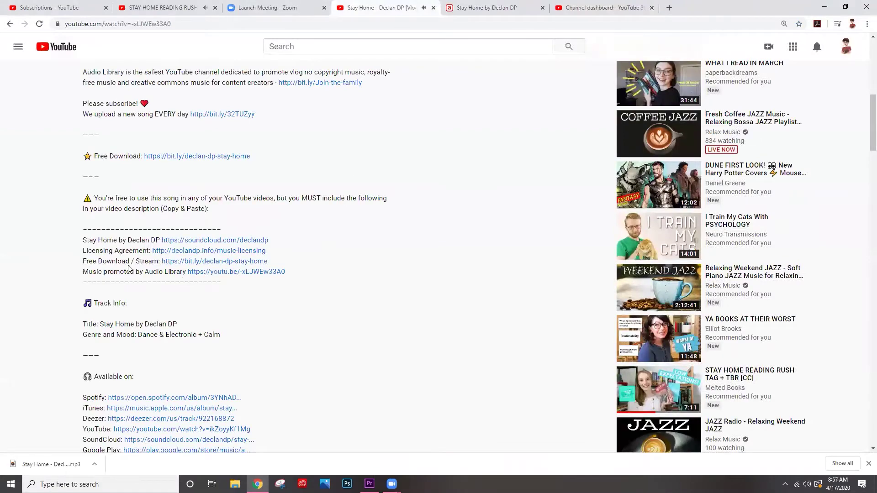
scroll(147, 380, down, 8)
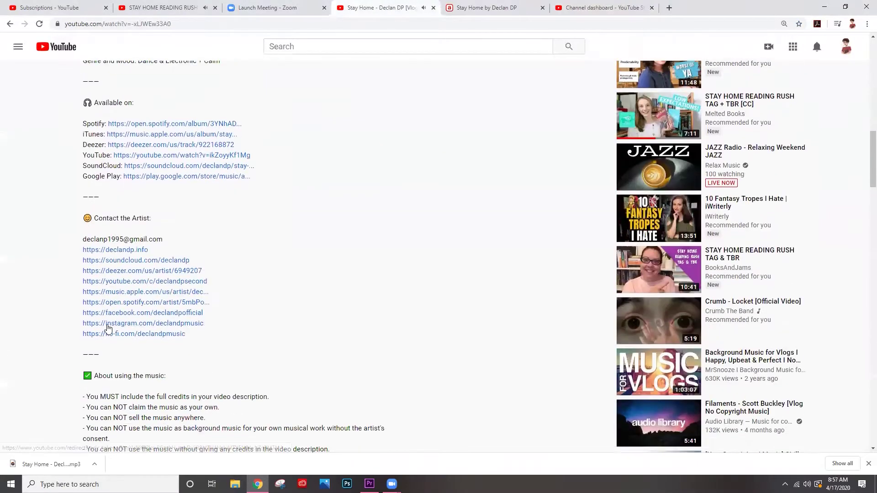
scroll(108, 328, down, 6)
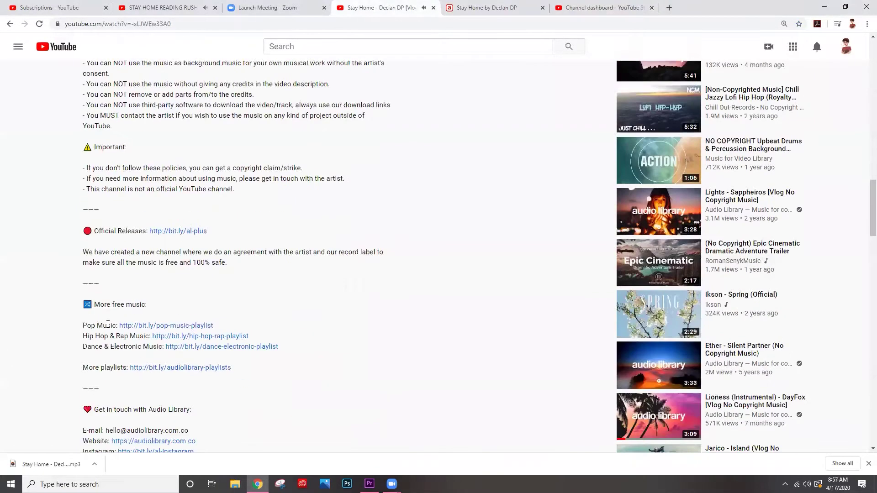
scroll(108, 325, down, 8)
scroll(108, 328, up, 16)
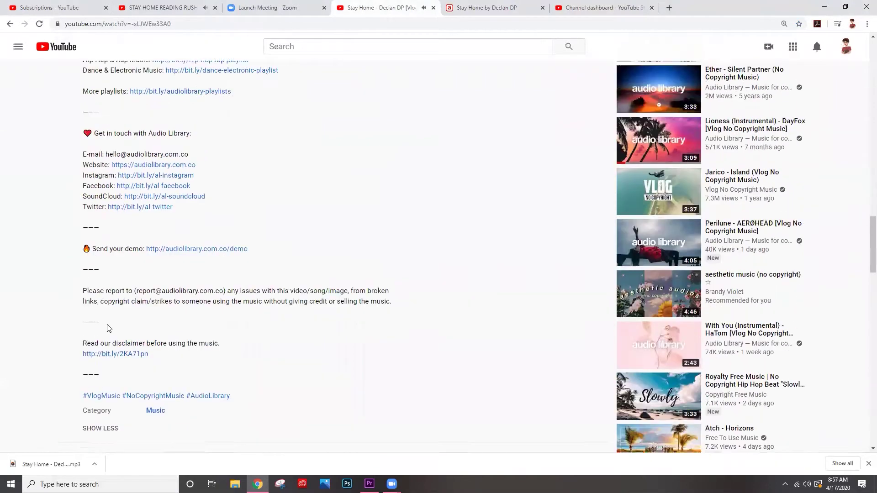
scroll(109, 328, up, 6)
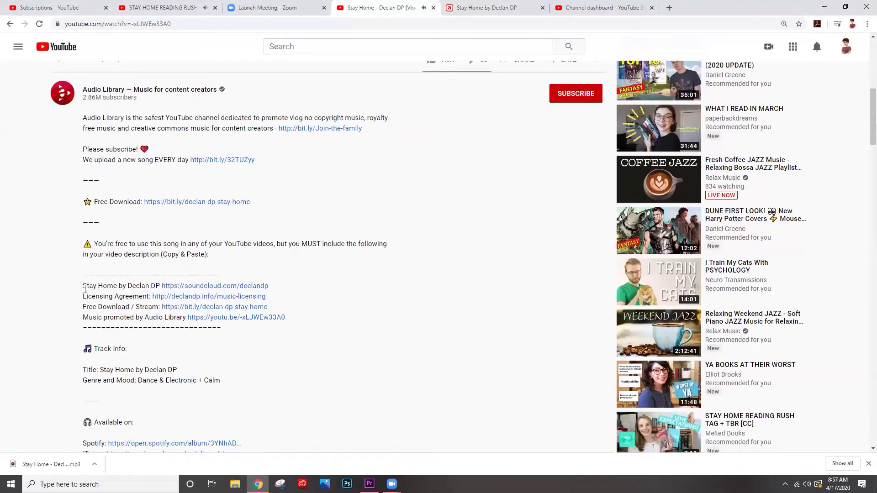
drag(85, 289, 307, 321)
key(ctrl+c)
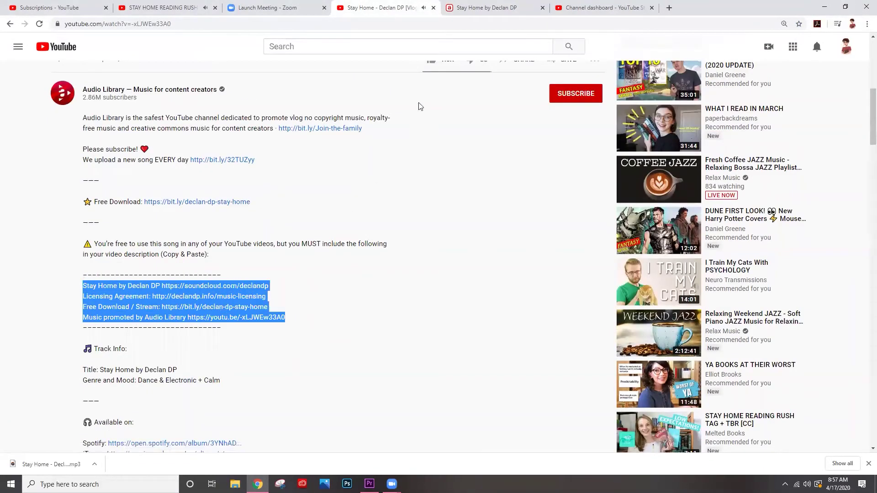
Step: Paste the music credit on a new line above "BE MY FRIEND!" in the default upload description
click(598, 8)
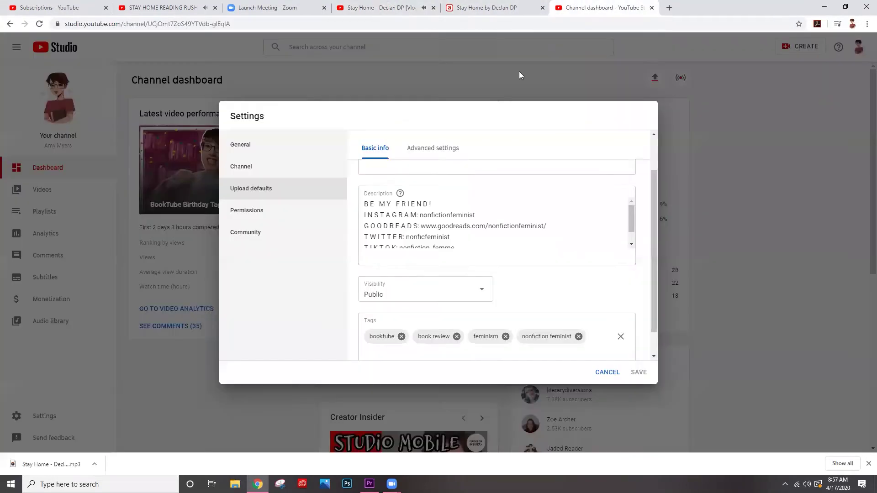
click(364, 204)
key(Return)
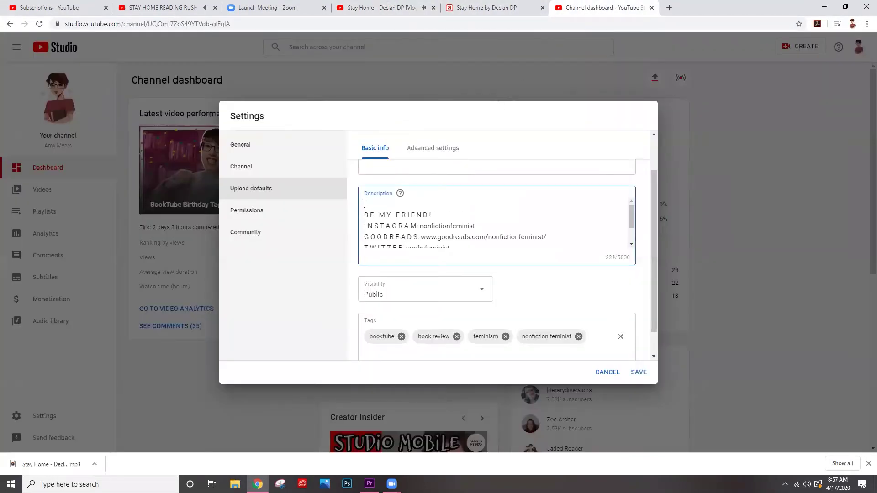
key(ctrl+v)
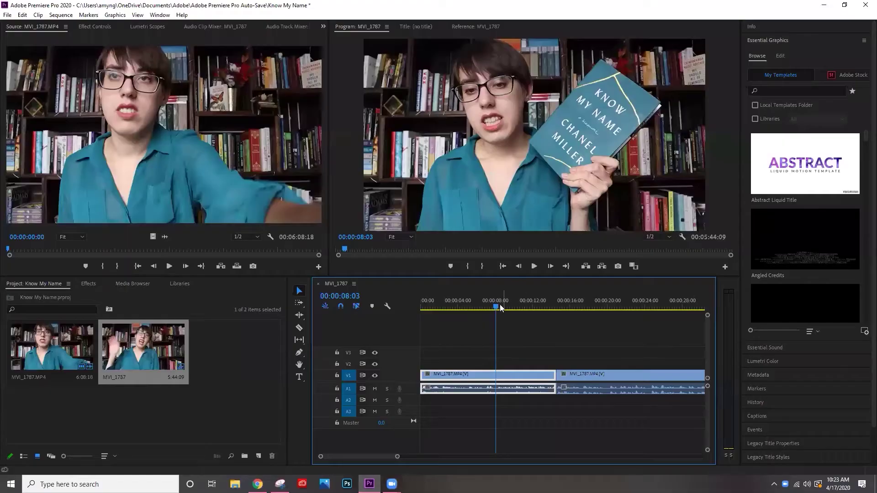
Step: In Premiere Pro's Know My Name project, export the frame at 00:00:07:29 as a JPEG named tbn.know
drag(500, 309, 496, 309)
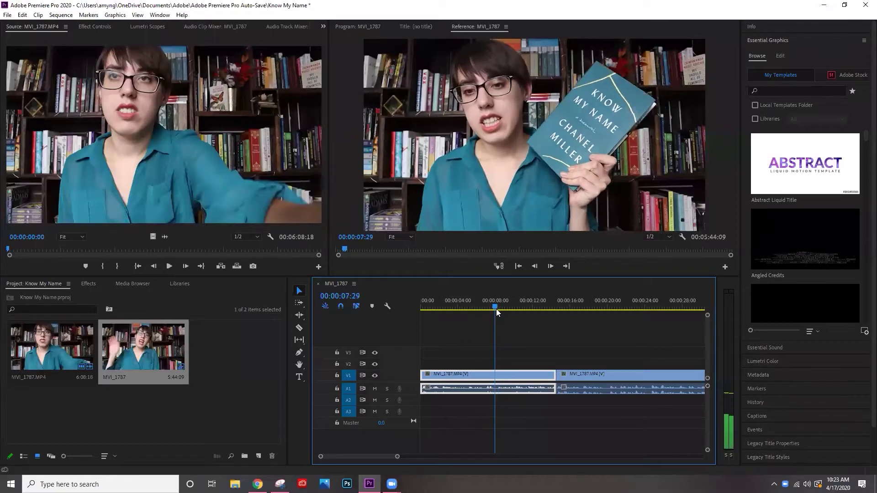
click(618, 266)
text(tb)
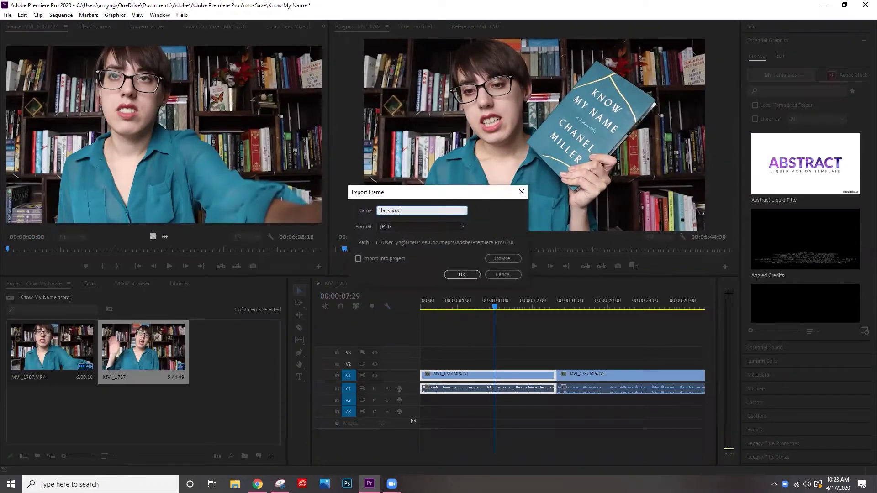
text(n.know)
key(Return)
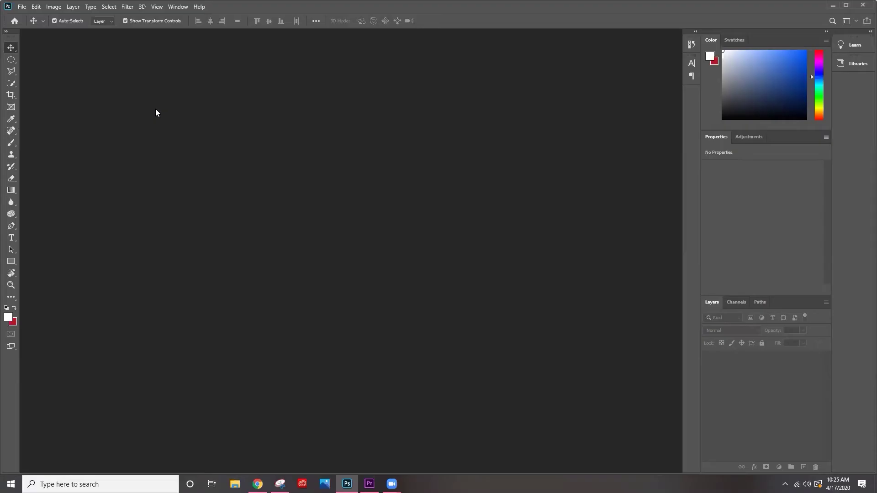
Step: In Photoshop, find the exported frame by searching OneDrive for tbn.k and open tbn.know.jpg
click(36, 6)
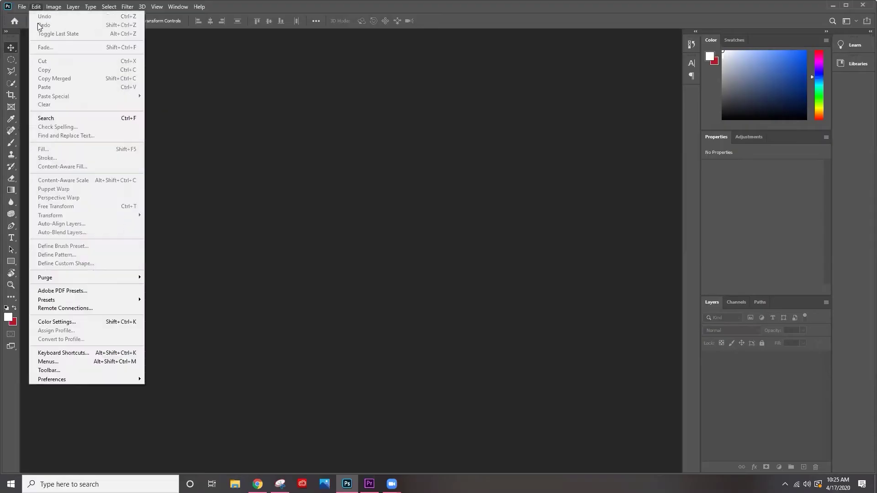
mouse_move(22, 7)
click(23, 24)
click(35, 93)
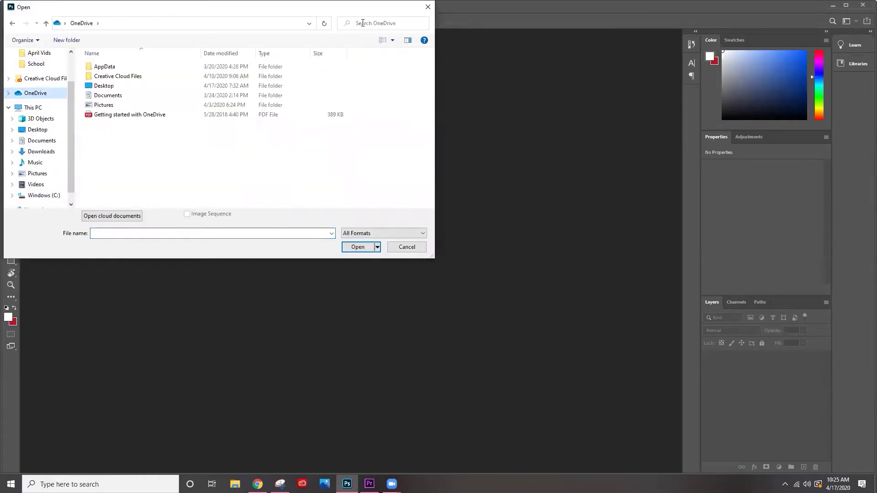
click(363, 23)
text(tbn.k)
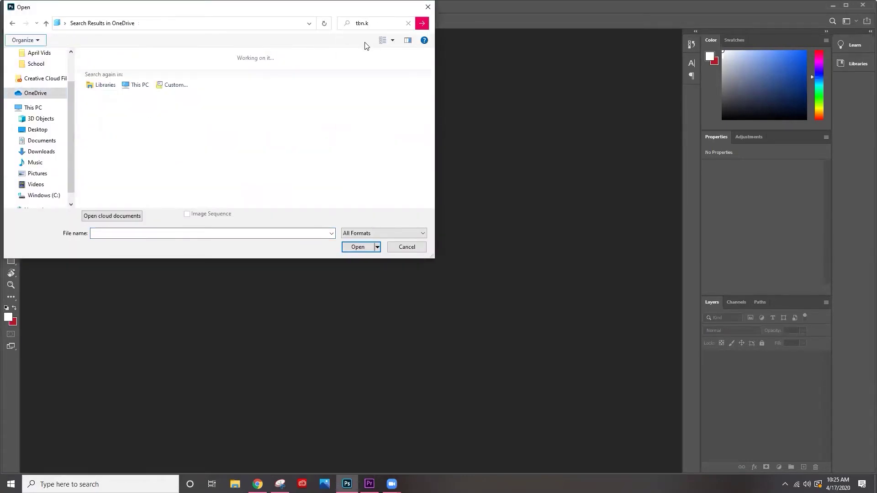
click(366, 59)
click(358, 247)
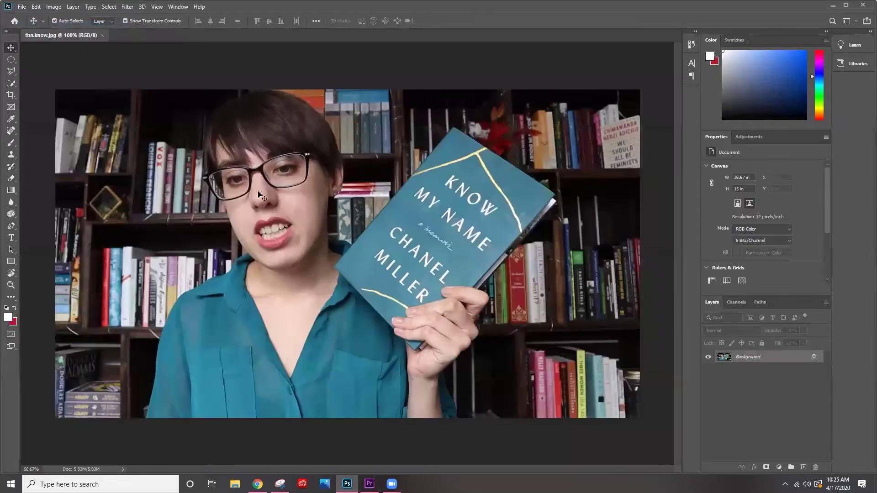
Step: Sharpen the woman's face and the book cover with the Sharpen tool at 8% strength
right_click(10, 202)
click(44, 212)
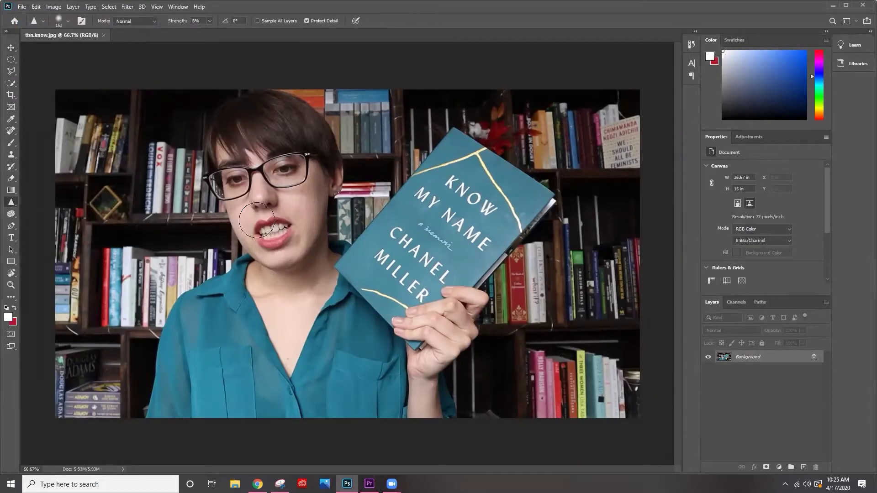
click(413, 234)
Step: Retouch the image with the Sponge tool in Desaturate mode at 1% flow and the Blur tool at 5% strength
click(13, 215)
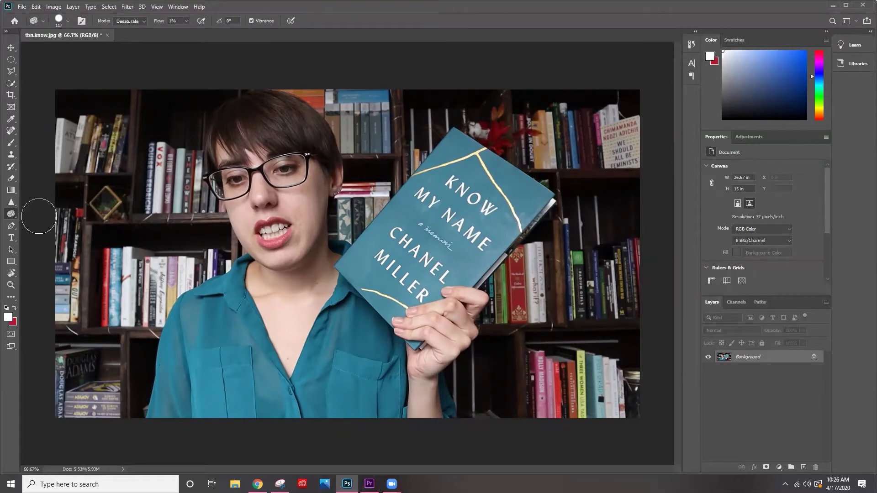
right_click(11, 202)
click(39, 205)
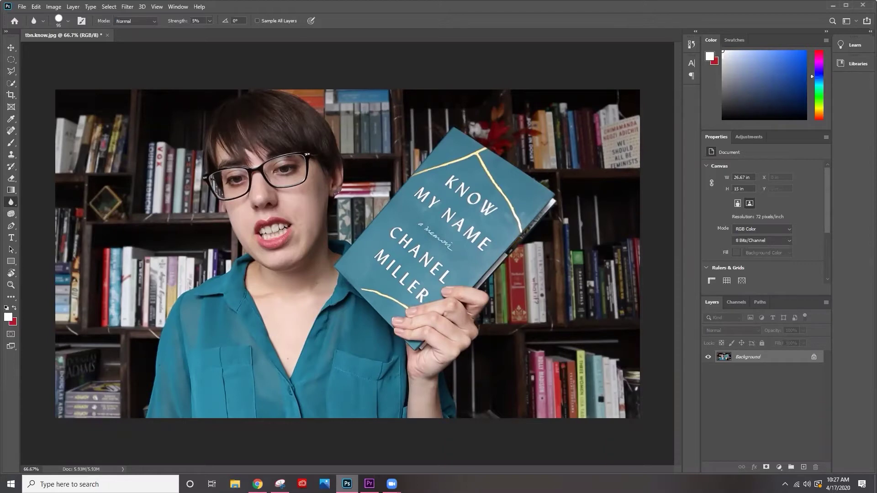
Step: Cut out the woman and book onto a new layer named me using Quick Selection, and rename the Background layer main
mouse_move(258, 175)
mouse_down()
mouse_move(227, 179)
mouse_move(216, 133)
mouse_move(278, 162)
mouse_move(240, 247)
mouse_move(167, 364)
mouse_move(407, 398)
mouse_up()
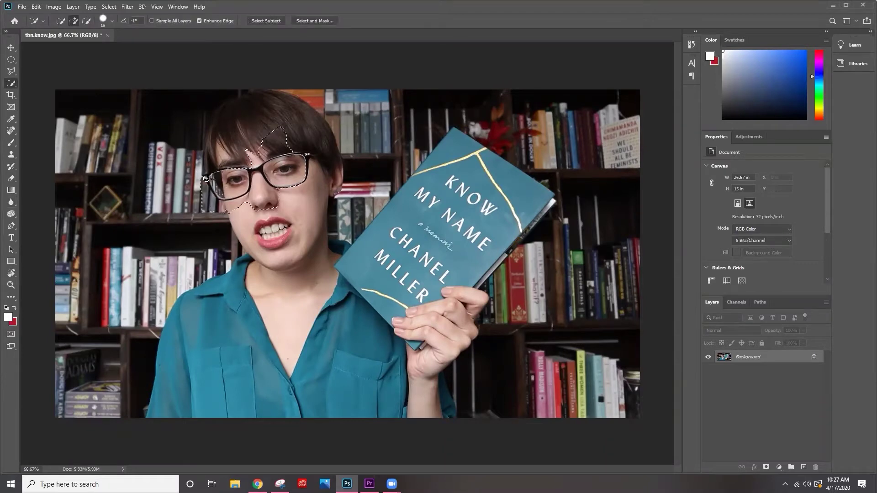
mouse_move(467, 304)
mouse_down()
mouse_move(446, 311)
mouse_move(397, 243)
mouse_move(468, 192)
mouse_move(485, 233)
mouse_move(506, 246)
mouse_move(522, 232)
mouse_up()
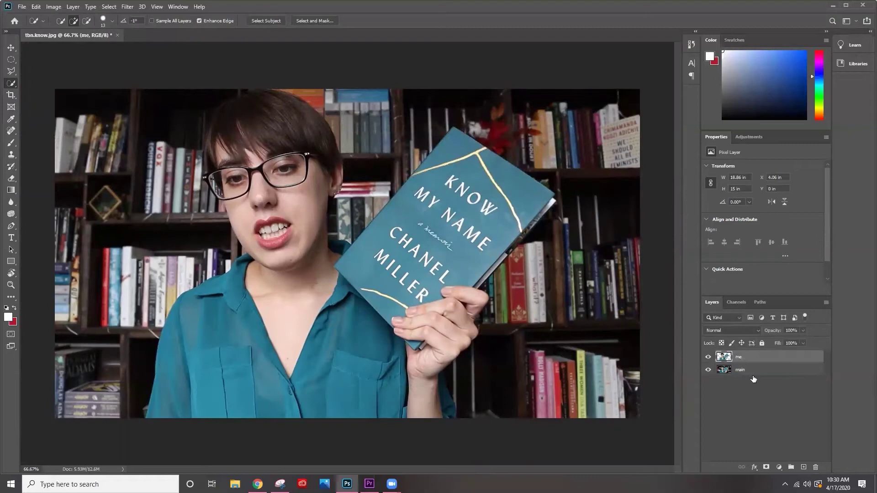
click(749, 370)
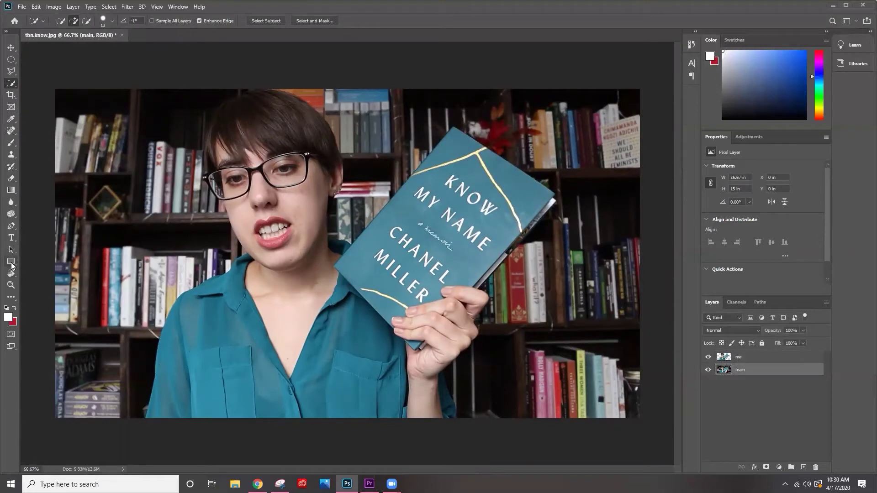
Step: Draw a rectangle about 1931 × 1097 px over the whole canvas, between the me and main layers
click(11, 261)
click(46, 262)
drag(54, 86, 642, 420)
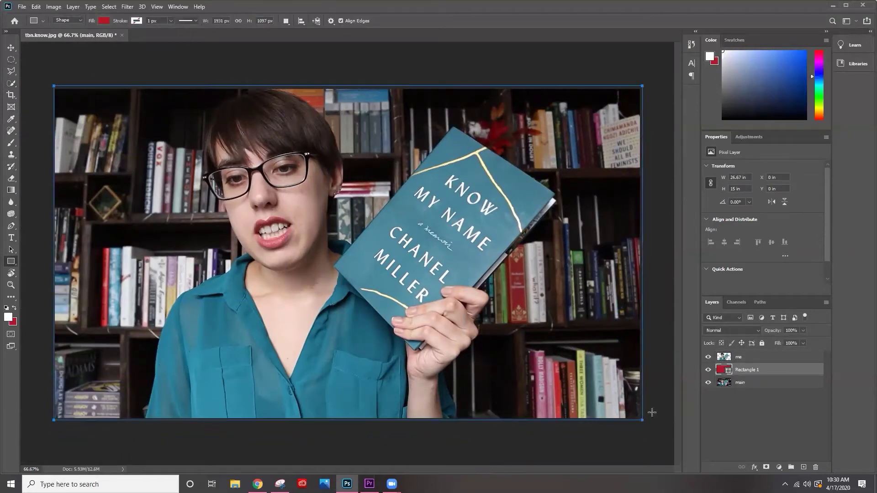
Step: Fill the full-canvas rectangle with teal #216278 sampled from the book cover and lower its opacity to 47%
click(711, 194)
click(826, 211)
click(372, 328)
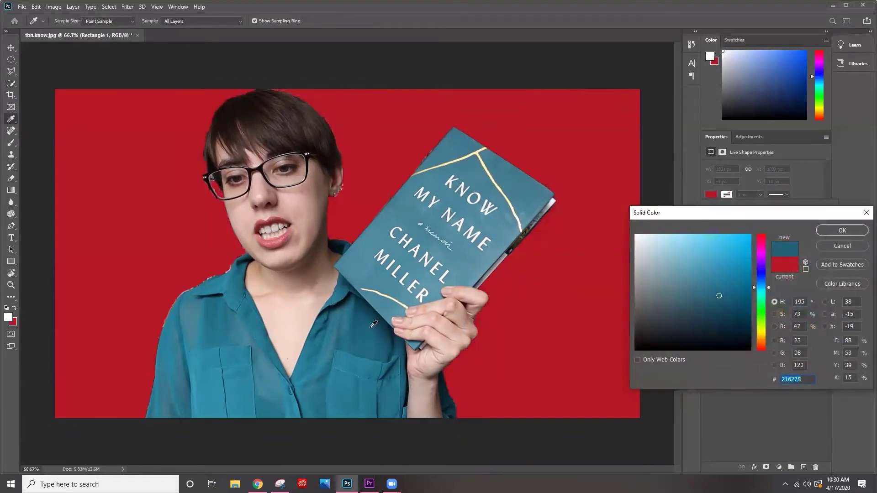
click(849, 228)
drag(804, 342, 783, 341)
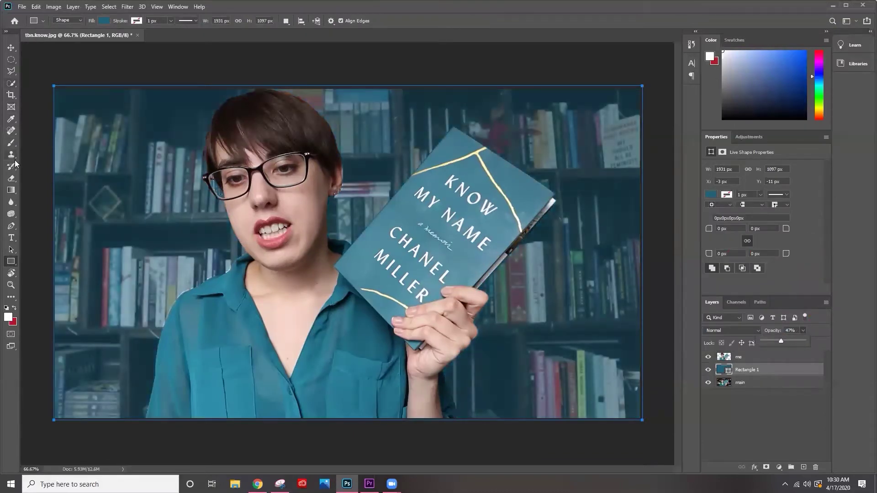
Step: On the me layer, paint a thick white Brush outline around the woman, her hand and the book
click(12, 144)
click(739, 357)
key(ctrl+plus)
key(ctrl+plus)
scroll(534, 332, down, 5)
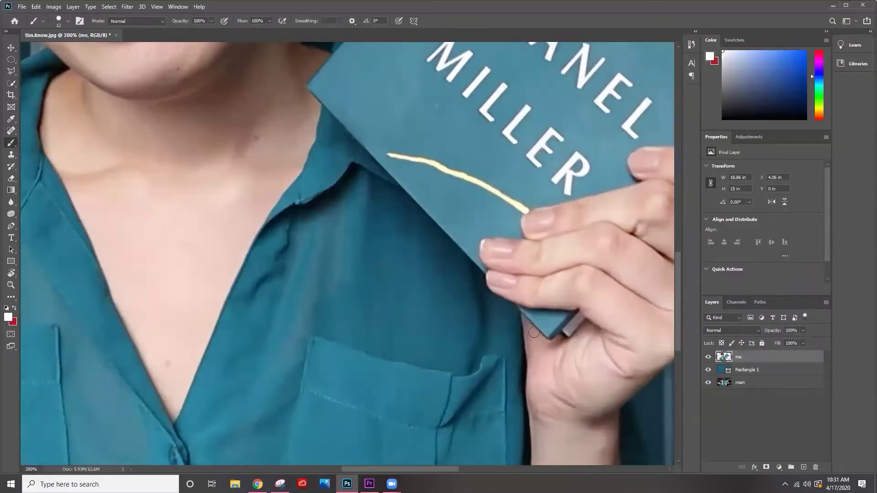
scroll(534, 332, down, 3)
scroll(403, 394, right, 5)
mouse_move(364, 403)
mouse_down()
mouse_move(372, 379)
mouse_move(329, 249)
mouse_up()
scroll(329, 249, up, 5)
drag(334, 414, 395, 357)
drag(357, 360, 329, 328)
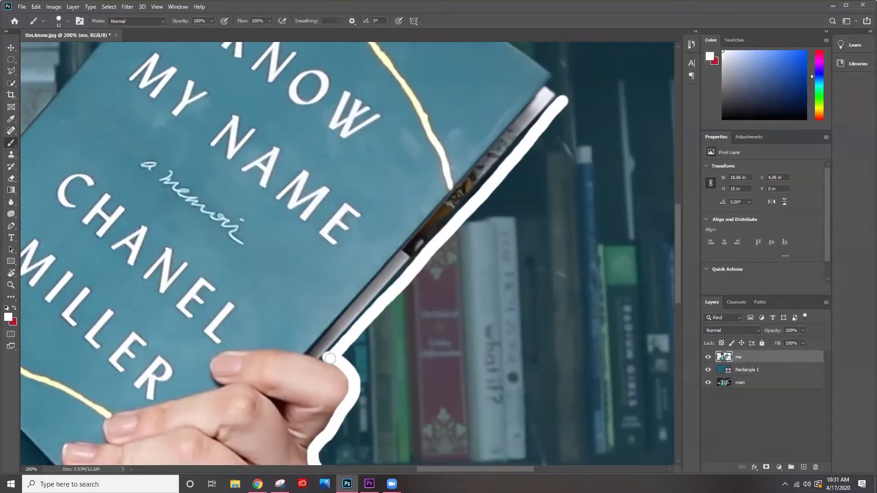
scroll(272, 75, up, 5)
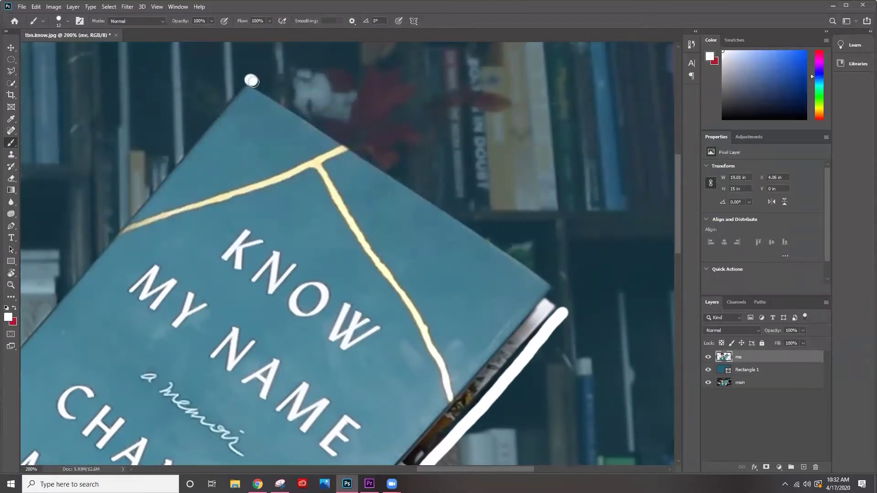
mouse_move(252, 81)
mouse_down()
mouse_move(546, 278)
mouse_move(569, 315)
mouse_up()
scroll(569, 315, left, 2)
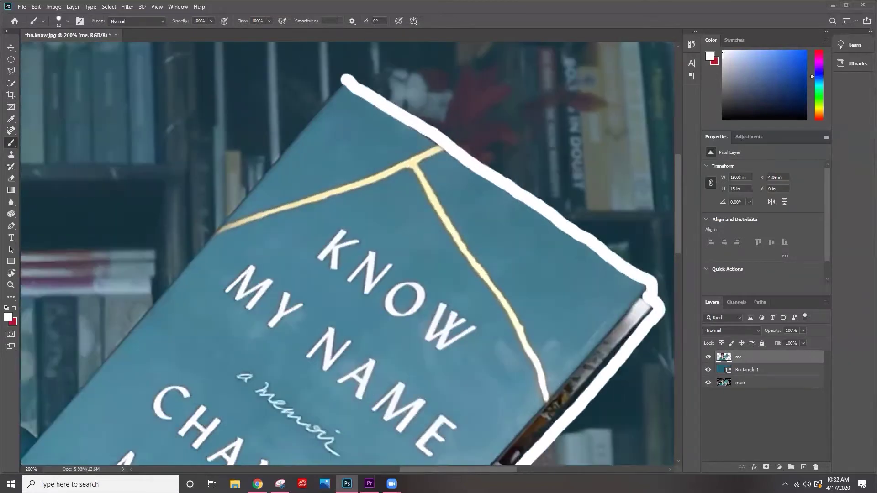
scroll(475, 80, left, 2)
drag(478, 82, 459, 75)
scroll(459, 76, up, 5)
mouse_move(352, 83)
mouse_down()
mouse_move(499, 136)
mouse_move(510, 150)
mouse_up()
mouse_move(321, 73)
mouse_down()
mouse_move(216, 124)
mouse_move(160, 241)
mouse_move(167, 310)
mouse_move(153, 352)
mouse_move(195, 408)
mouse_move(218, 422)
mouse_up()
scroll(192, 423, down, 8)
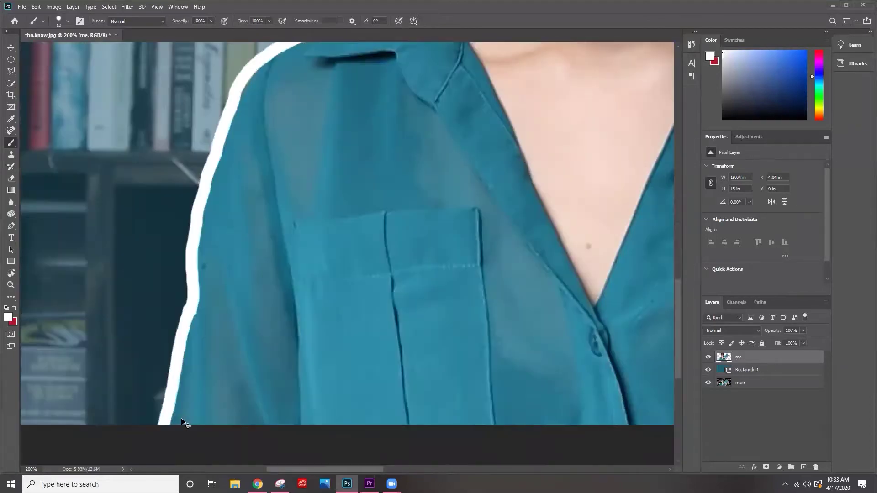
key(ctrl+minus)
key(ctrl+minus)
Step: Draw an unfilled rectangle about 1893 × 1048 px with a 34.56 px white stroke near the canvas edges, directly above the teal rectangle
click(753, 370)
click(11, 261)
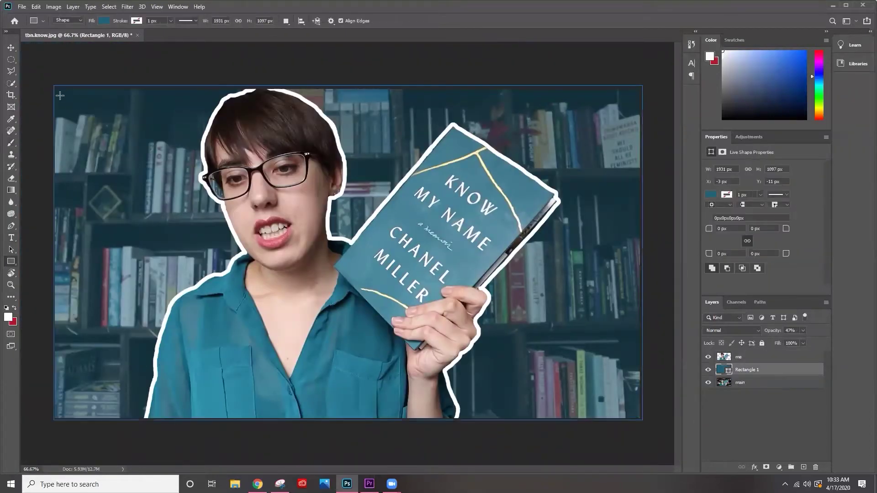
mouse_move(60, 95)
mouse_down()
mouse_move(116, 98)
mouse_move(635, 387)
mouse_move(636, 413)
mouse_up()
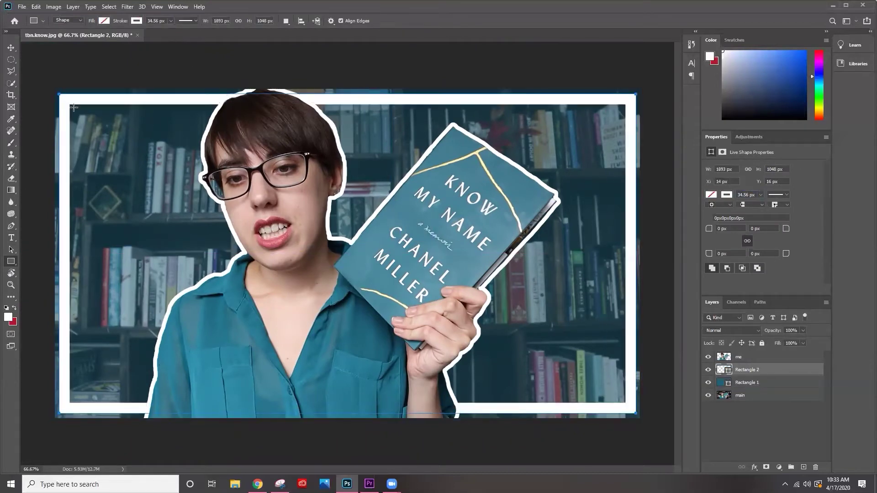
Step: Draw a second unfilled rectangle about 1800 × 949 px inside the white frame and set its stroke width to 3
drag(76, 109, 622, 397)
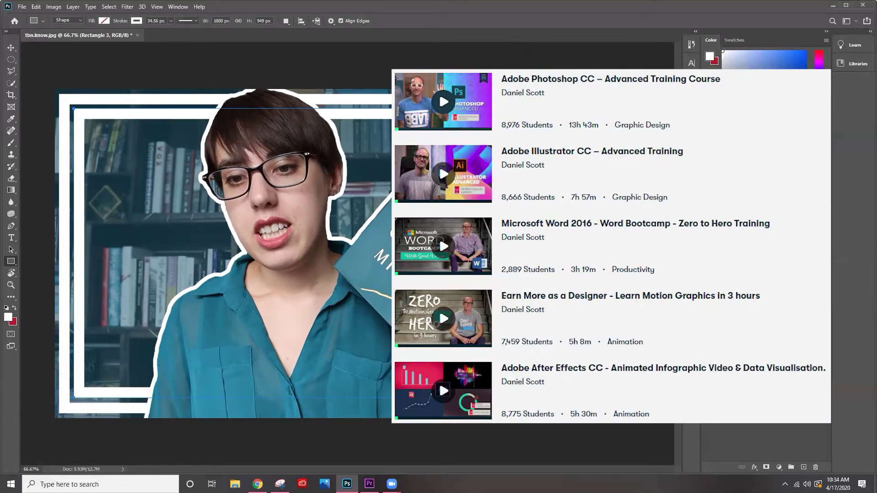
text(3)
key(Return)
click(11, 47)
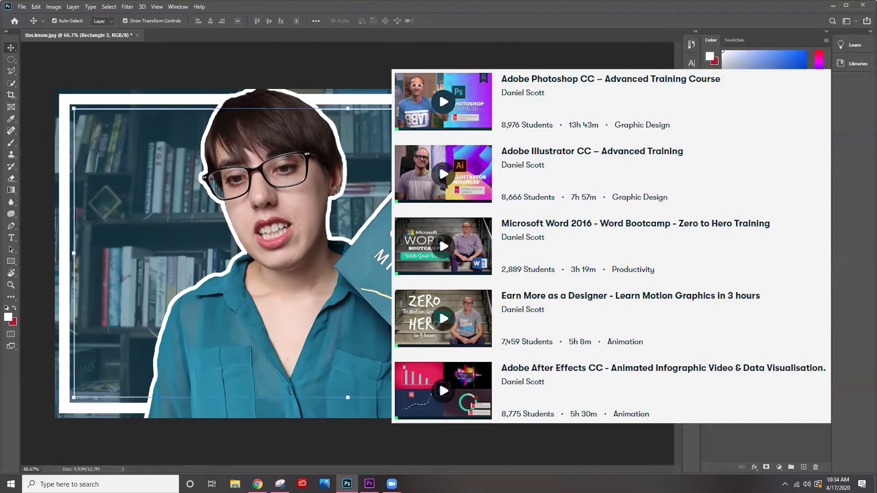